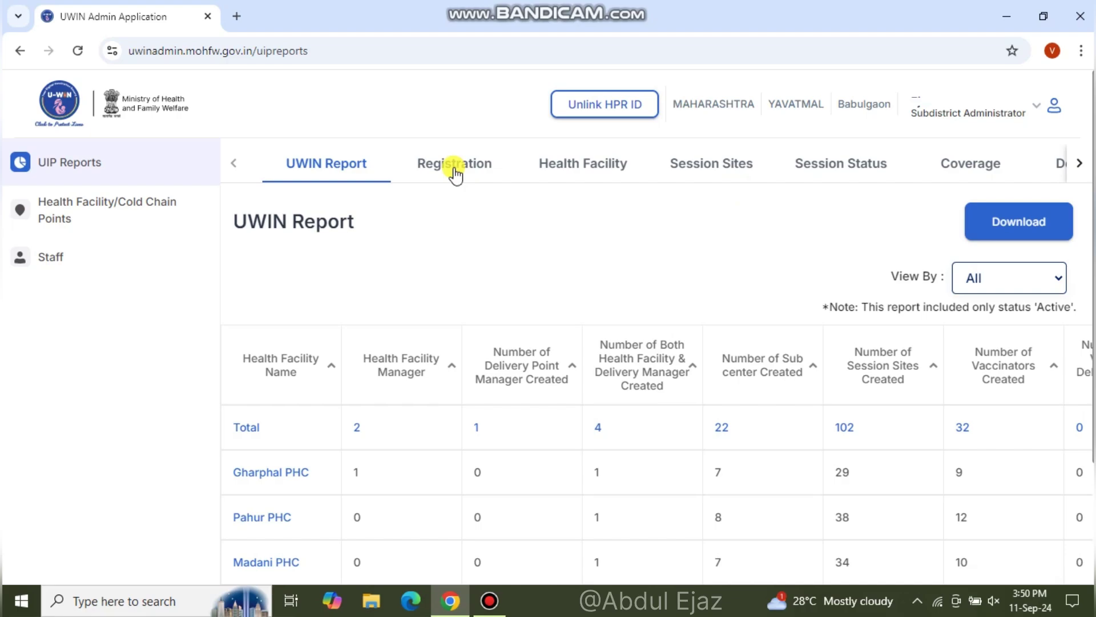
Step: Open the Registration report and show its cumulative figures
left_click(455, 171)
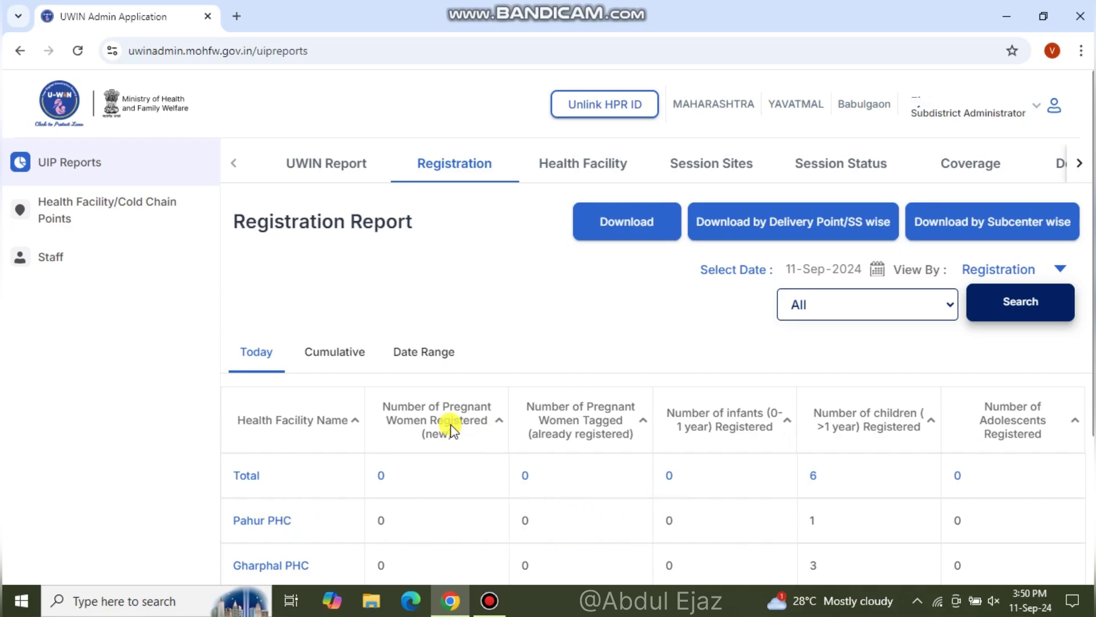
left_click(346, 346)
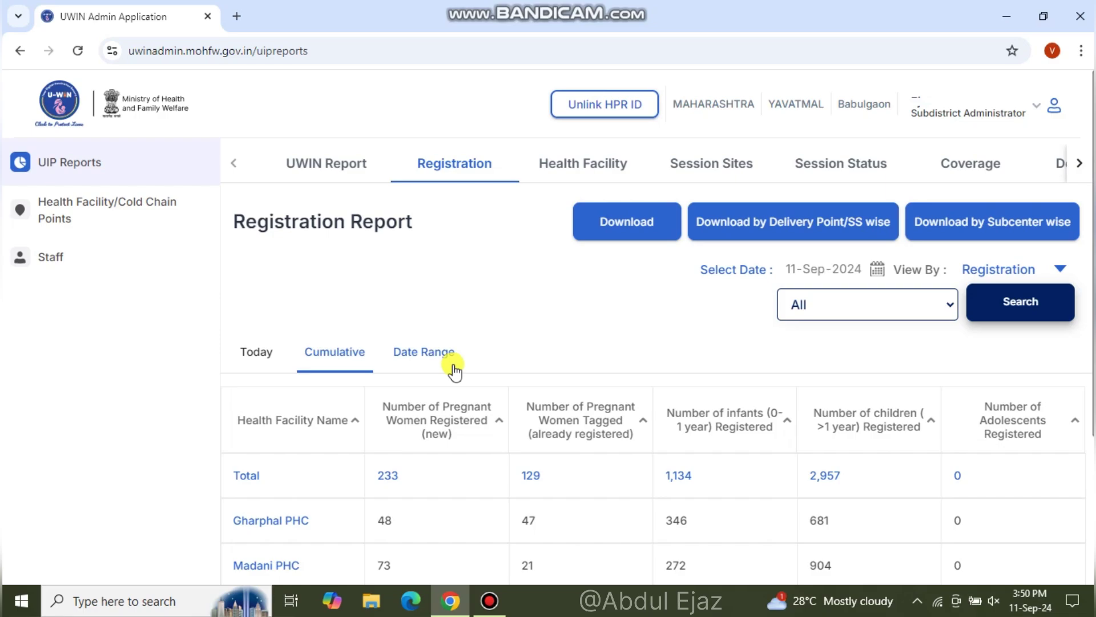
Step: Show the registration figures for the date range 01-Aug-2024 to 31-Aug-2024
left_click(417, 366)
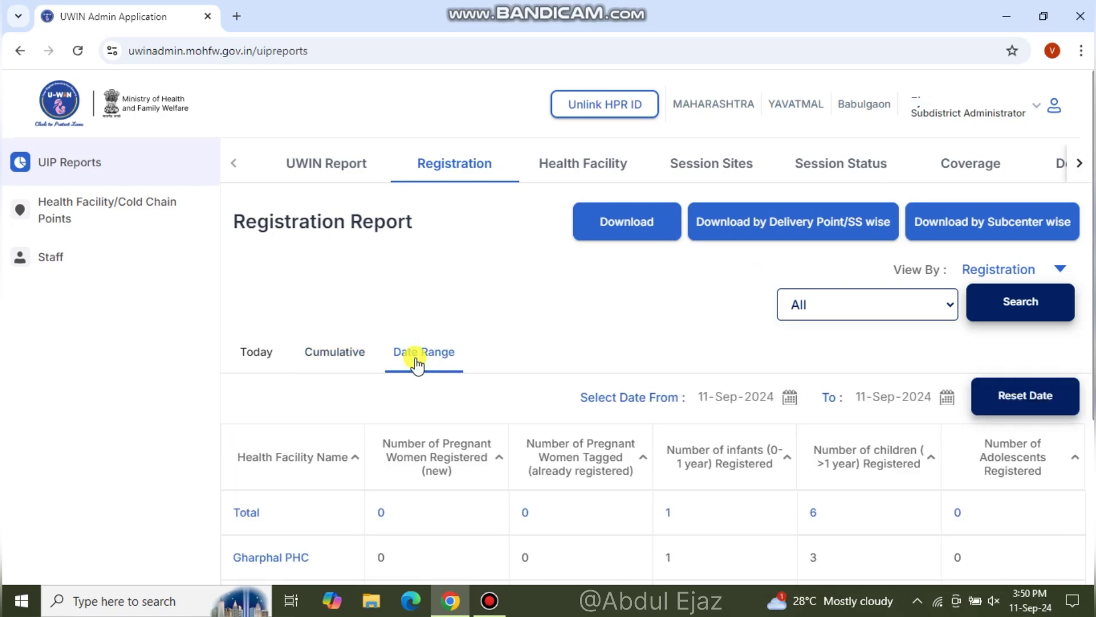
left_click(789, 398)
left_click(814, 181)
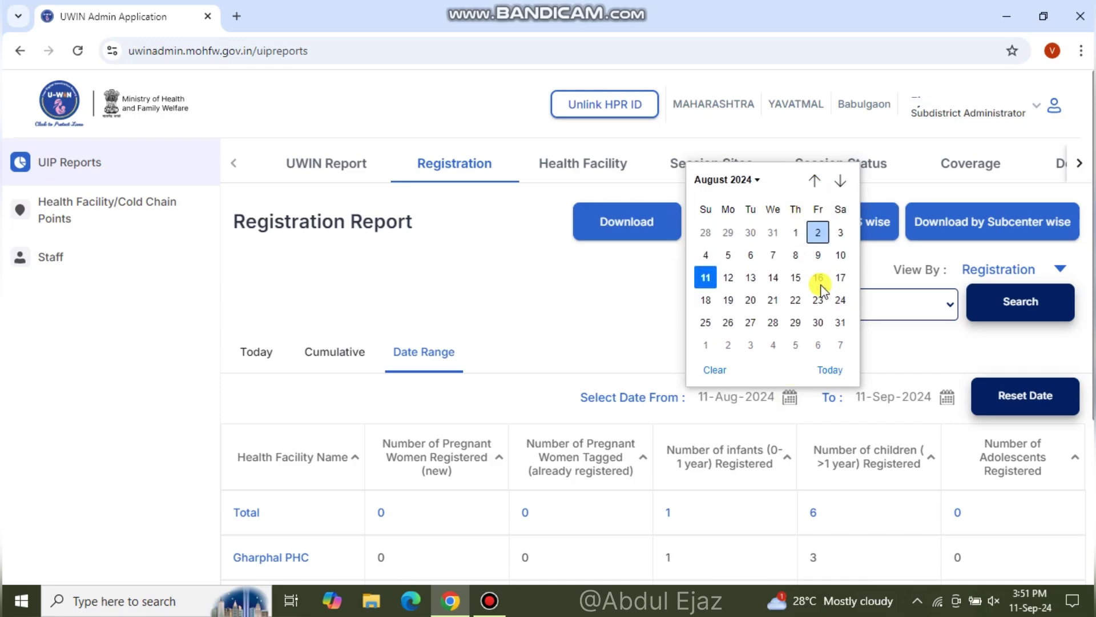
left_click(795, 233)
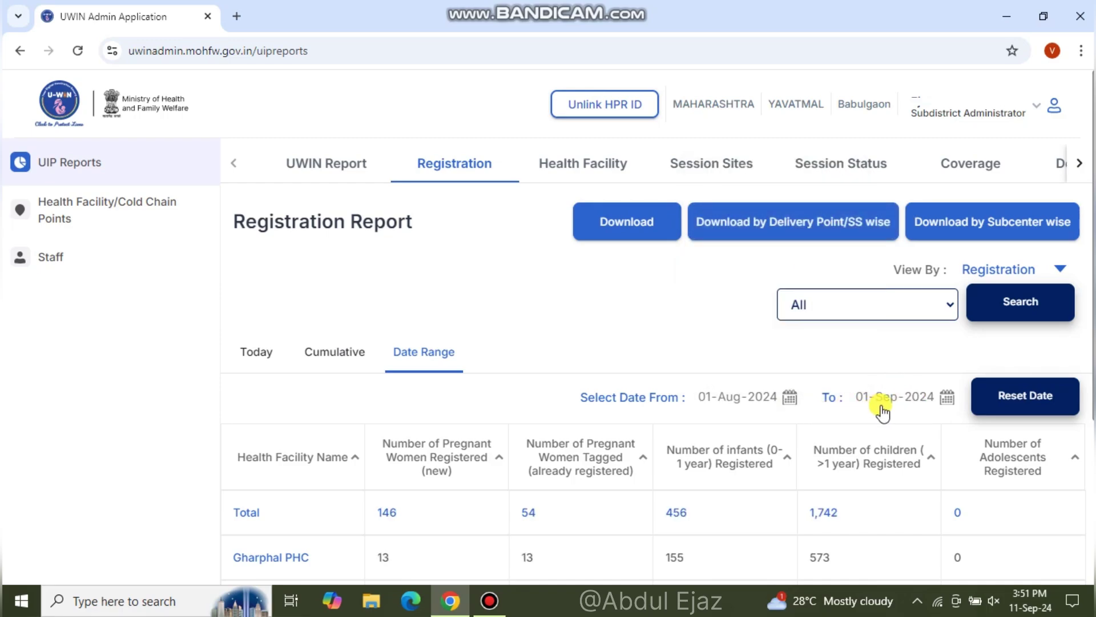
left_click(945, 397)
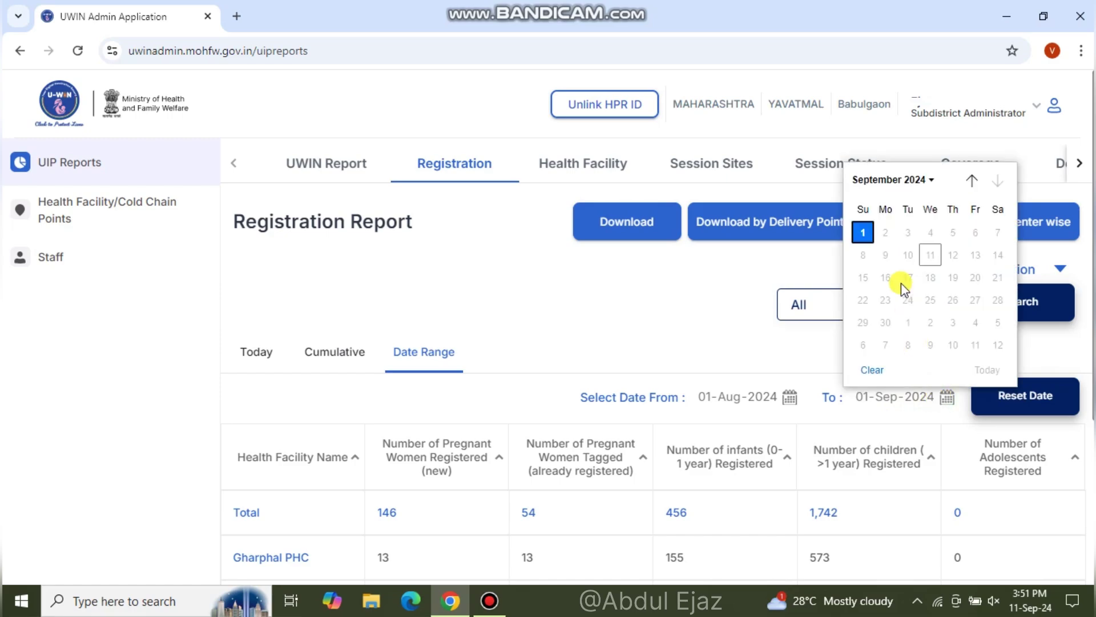
left_click(972, 183)
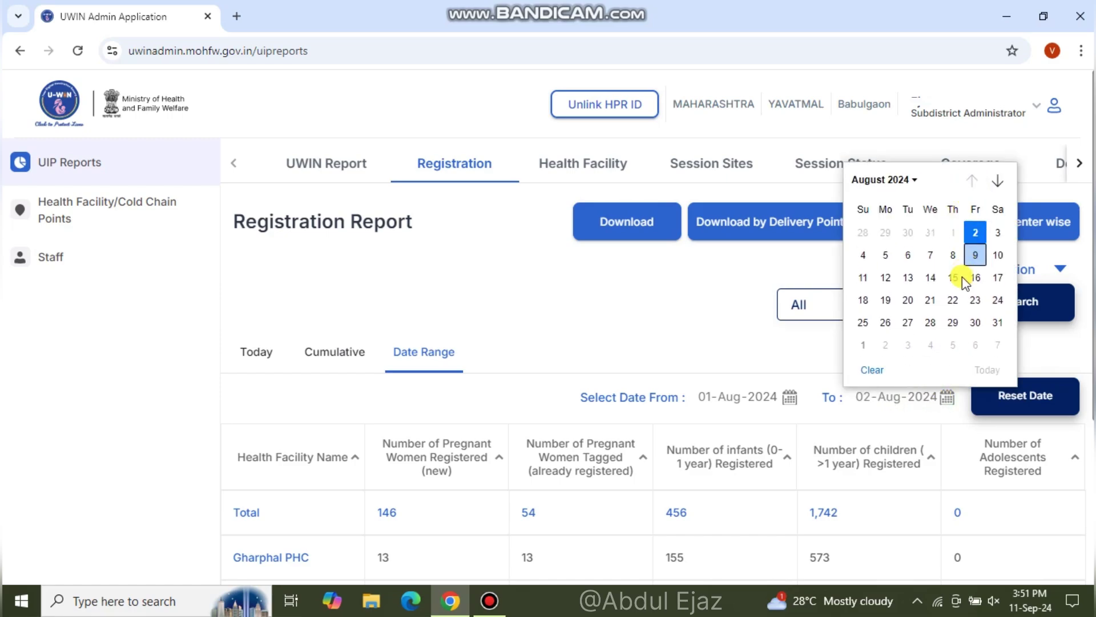
left_click(998, 319)
left_click(1004, 320)
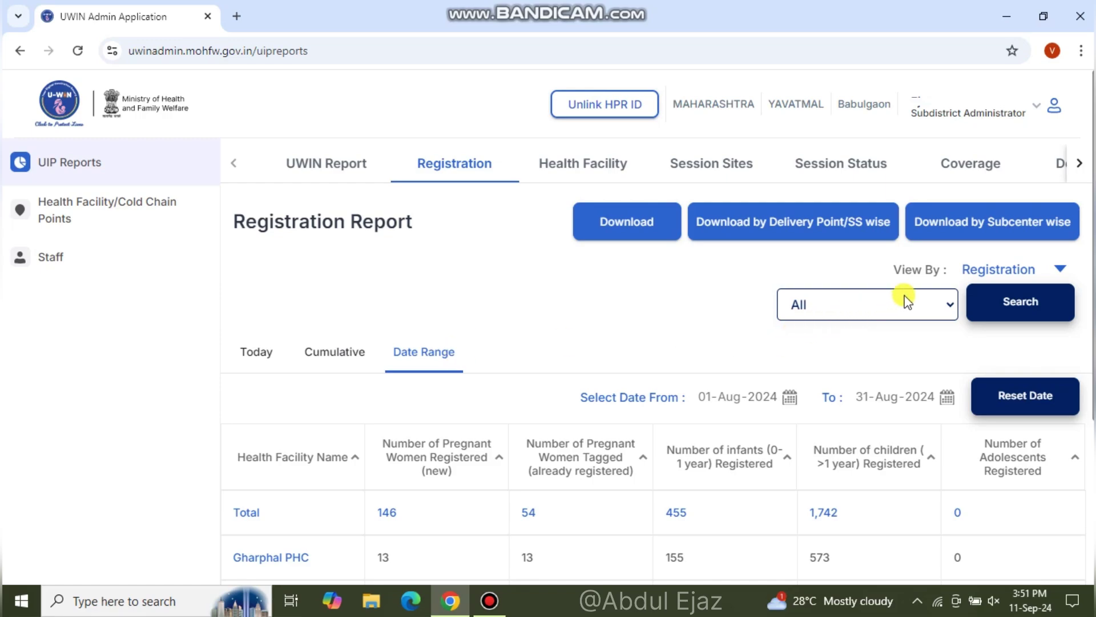
left_click(1063, 266)
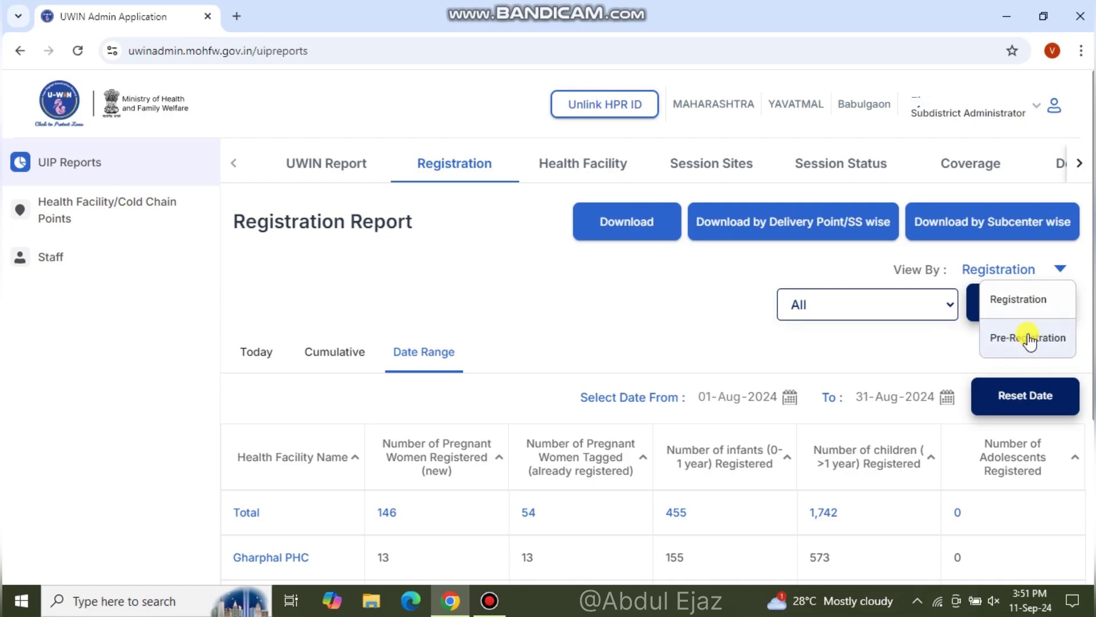
left_click(903, 353)
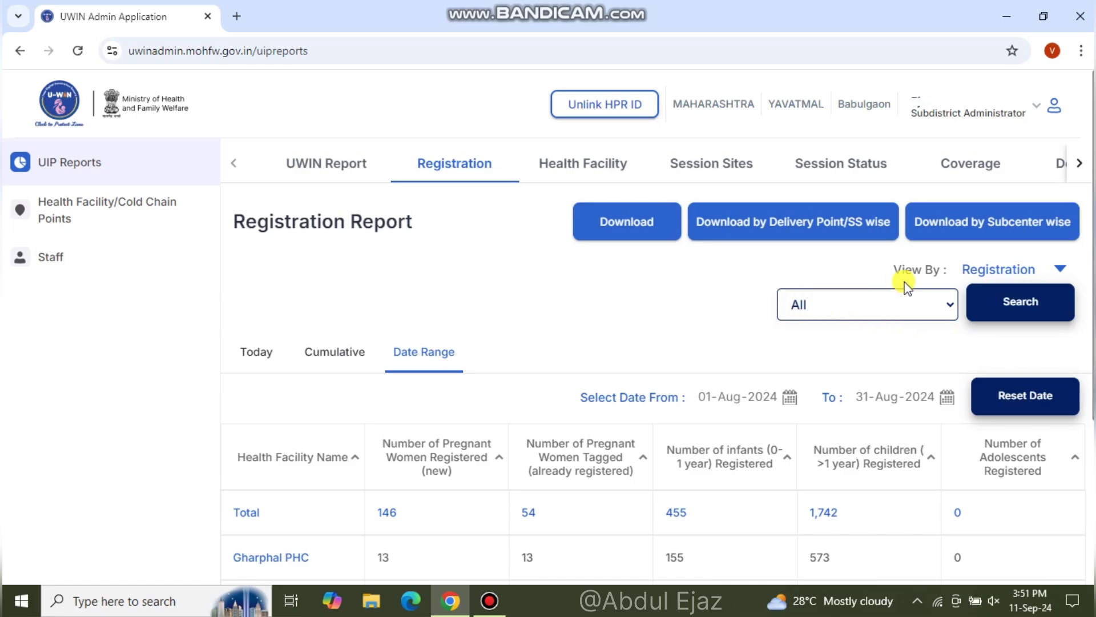
left_click(931, 304)
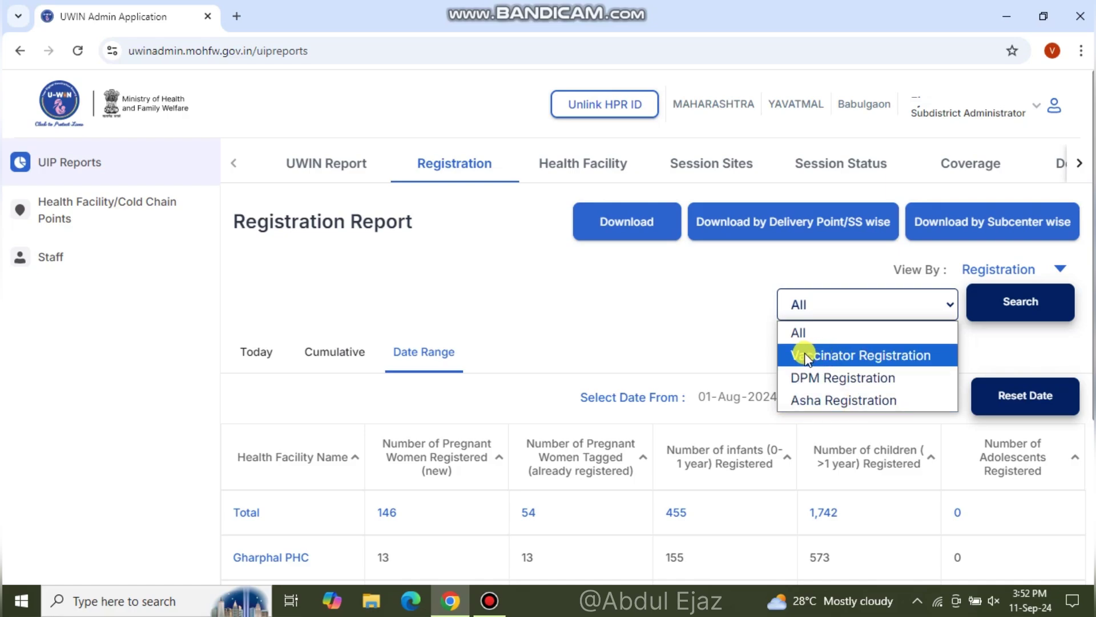
left_click(841, 402)
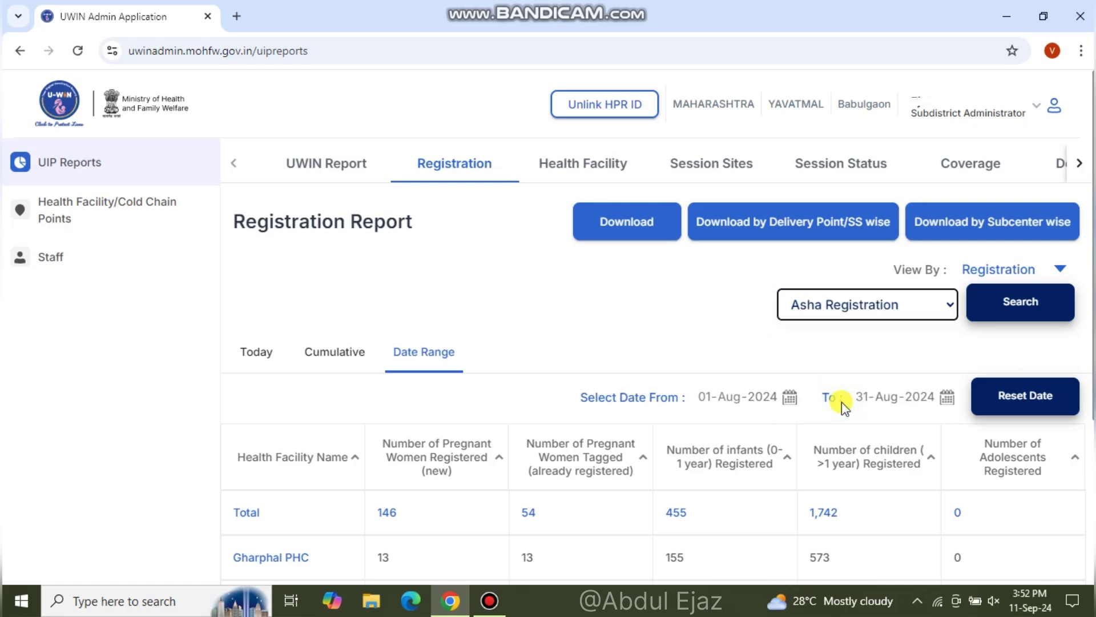
left_click(917, 312)
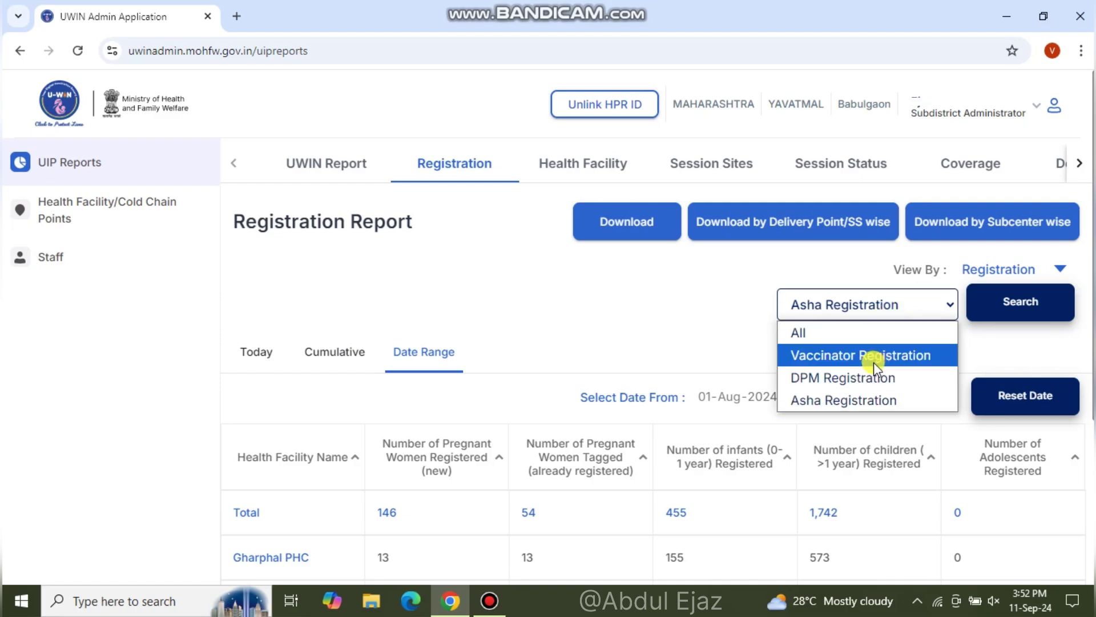
left_click(817, 334)
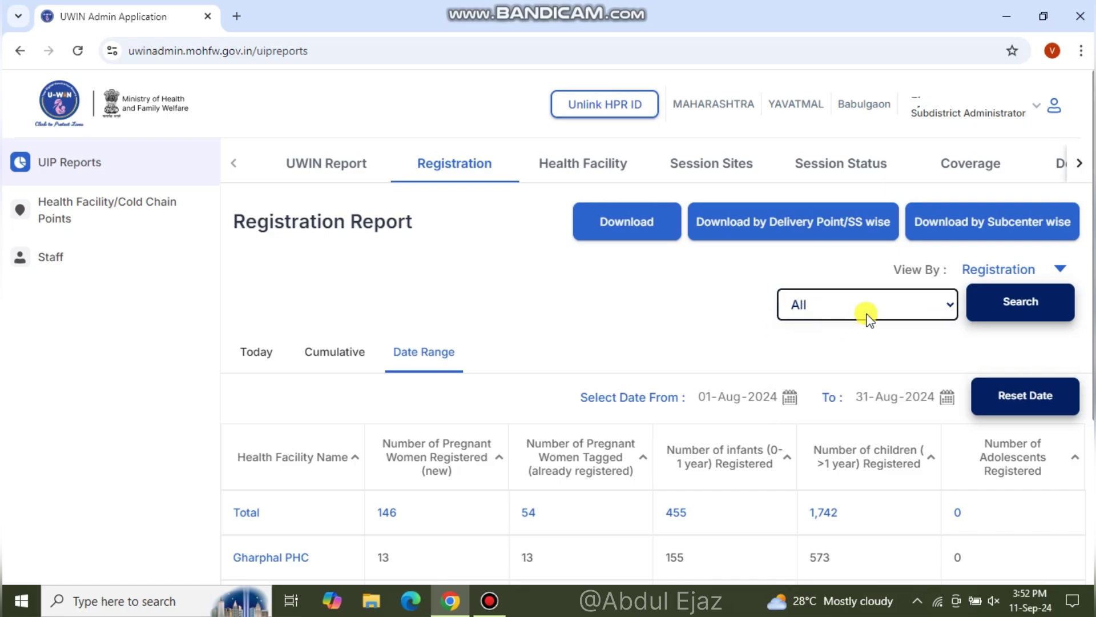
Step: Filter the report by Asha Registration and compare the today and date-range figures, finishing on the cumulative view
left_click(885, 308)
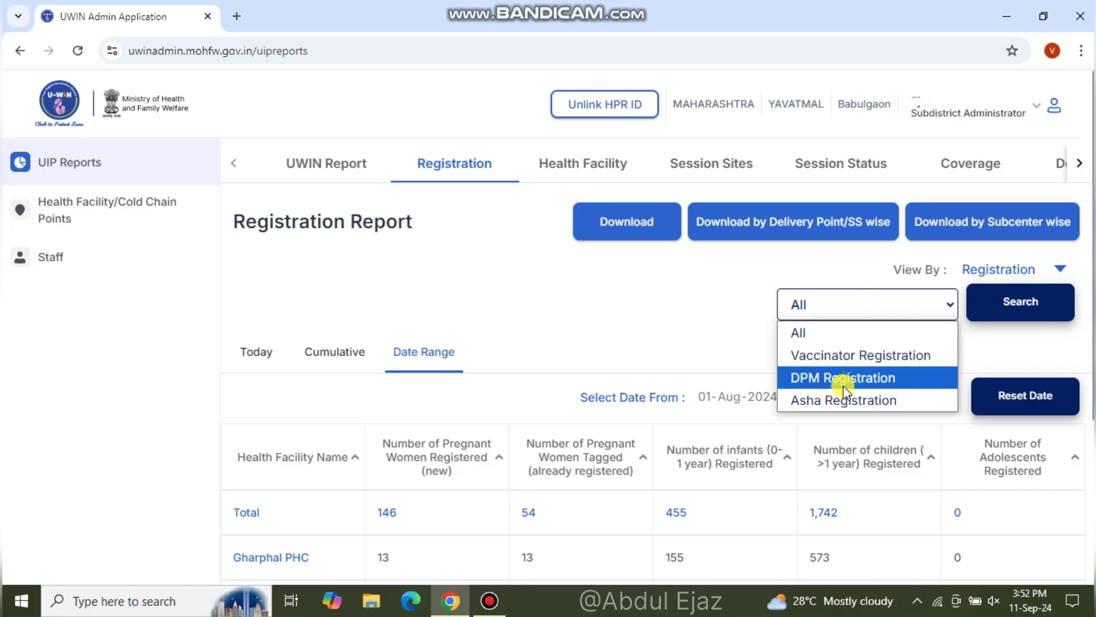
left_click(835, 401)
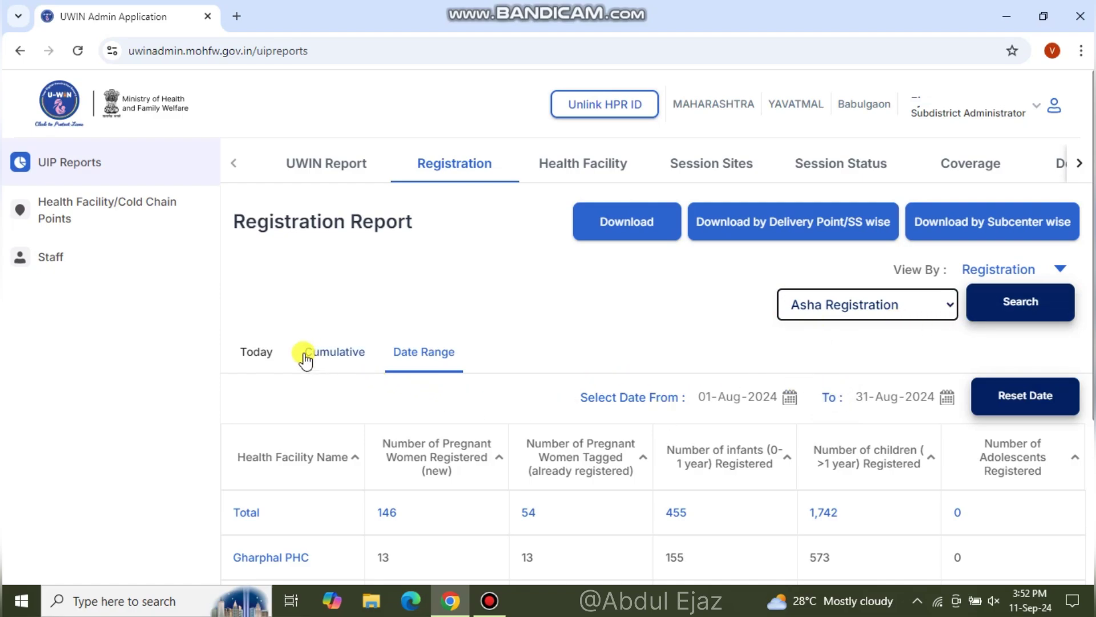
left_click(262, 358)
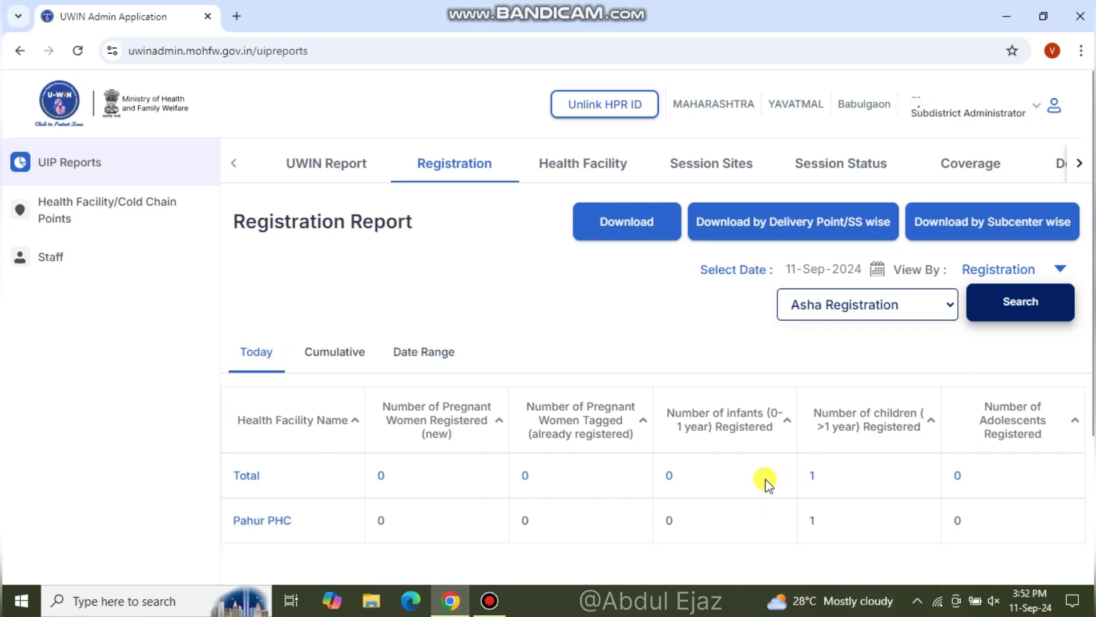
left_click(331, 355)
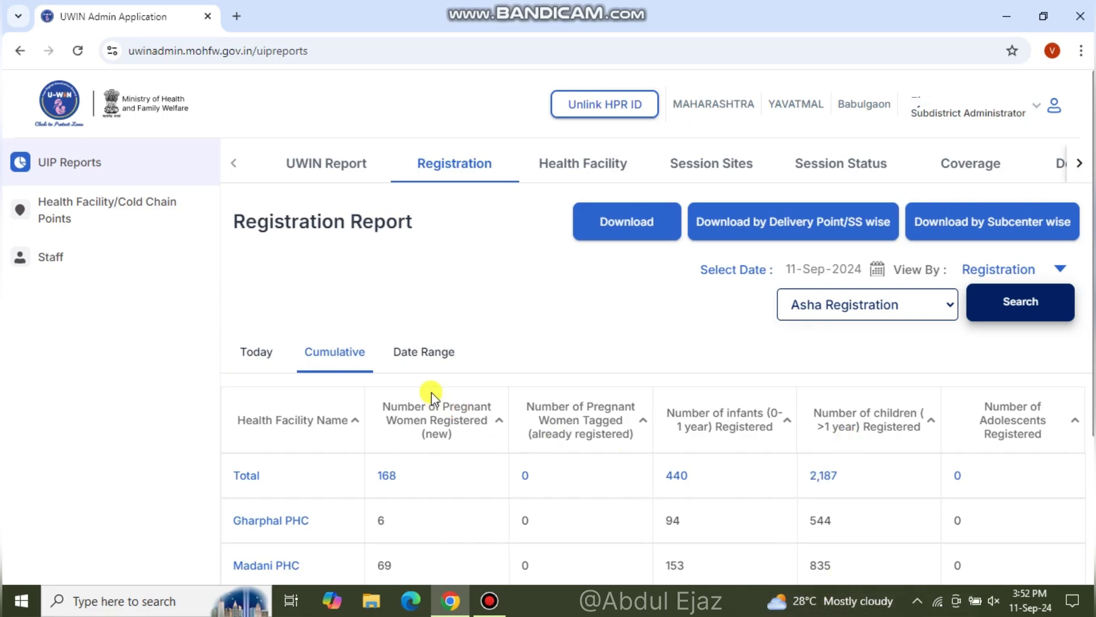
left_click(425, 355)
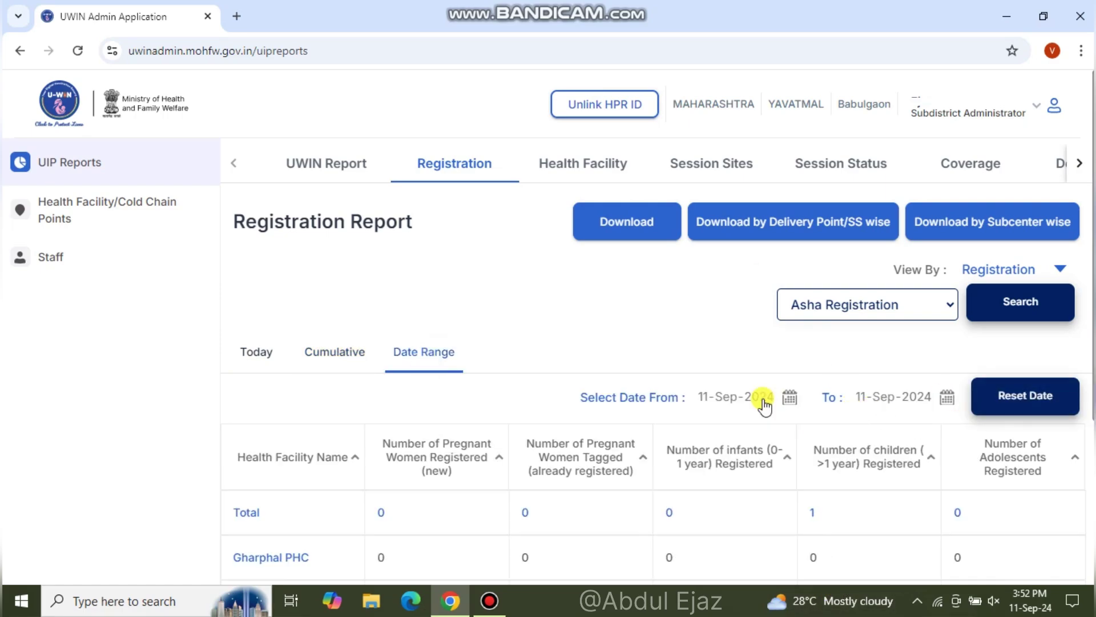
left_click(337, 361)
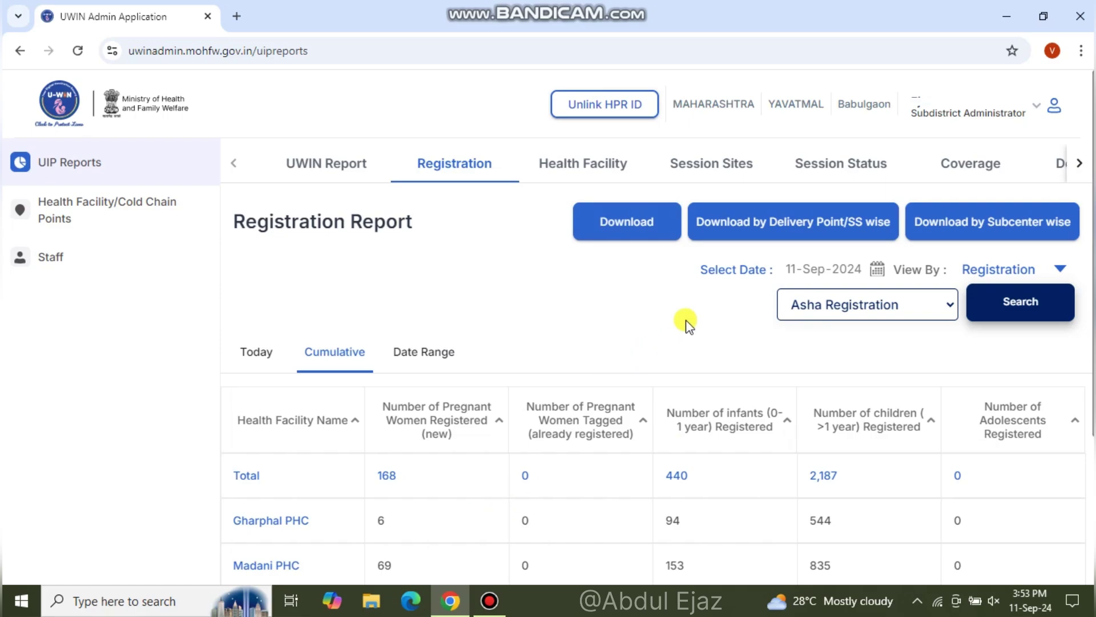
Step: Download the cumulative Asha registration report by delivery point/session site and open the file in Excel
left_click(744, 243)
left_click(777, 229)
left_click(1001, 228)
left_click(614, 225)
left_click(736, 226)
left_click(936, 222)
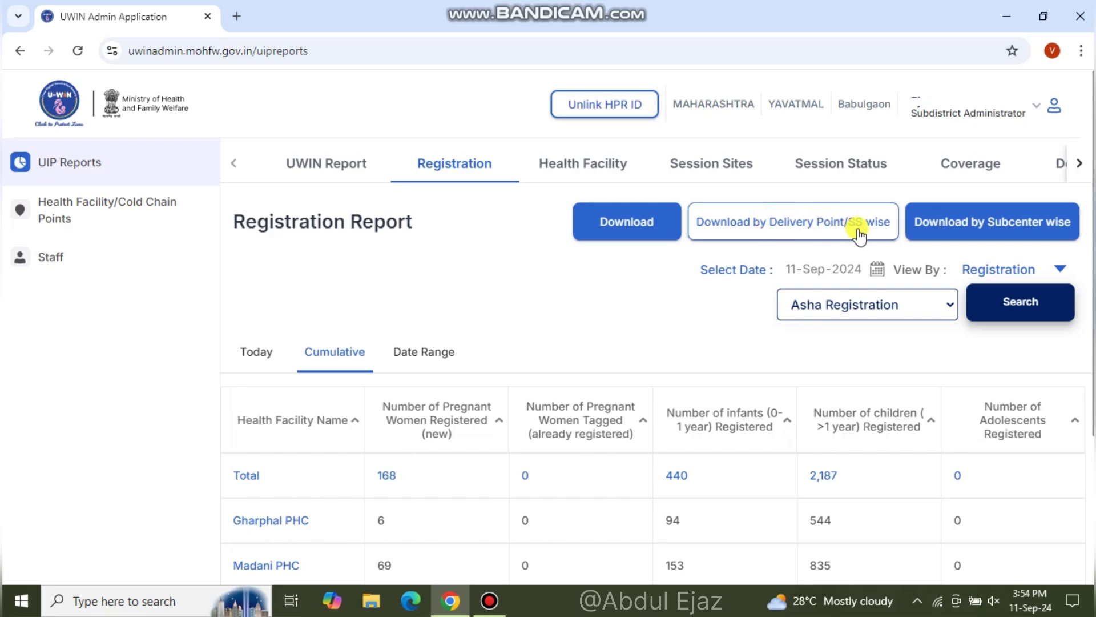
left_click(816, 228)
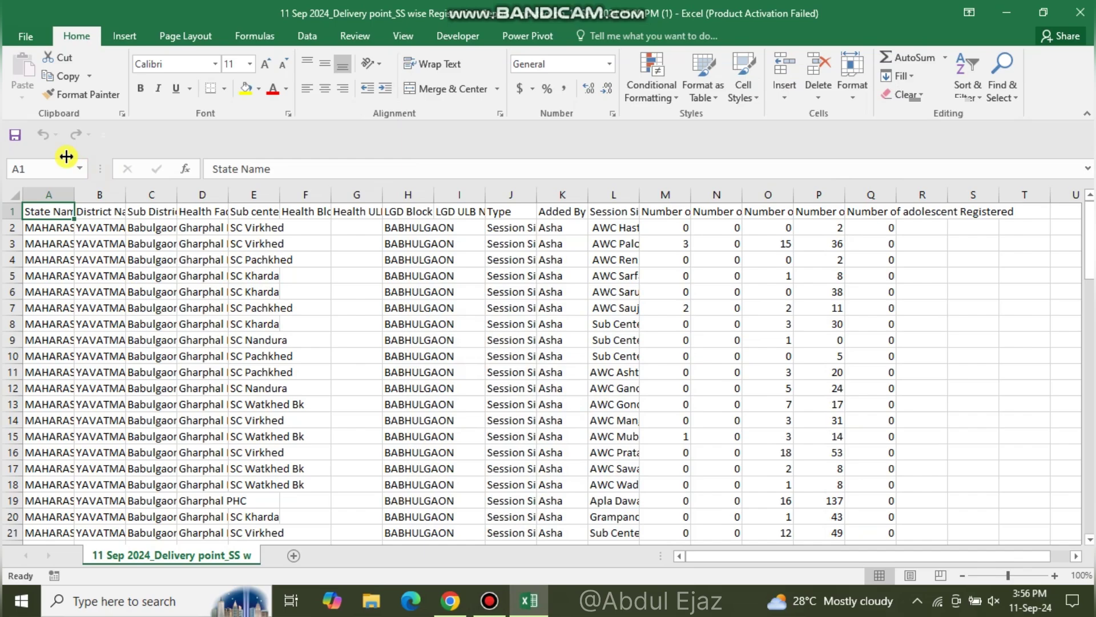
Step: Centre the header row horizontally and vertically and wrap its text
left_click(15, 213)
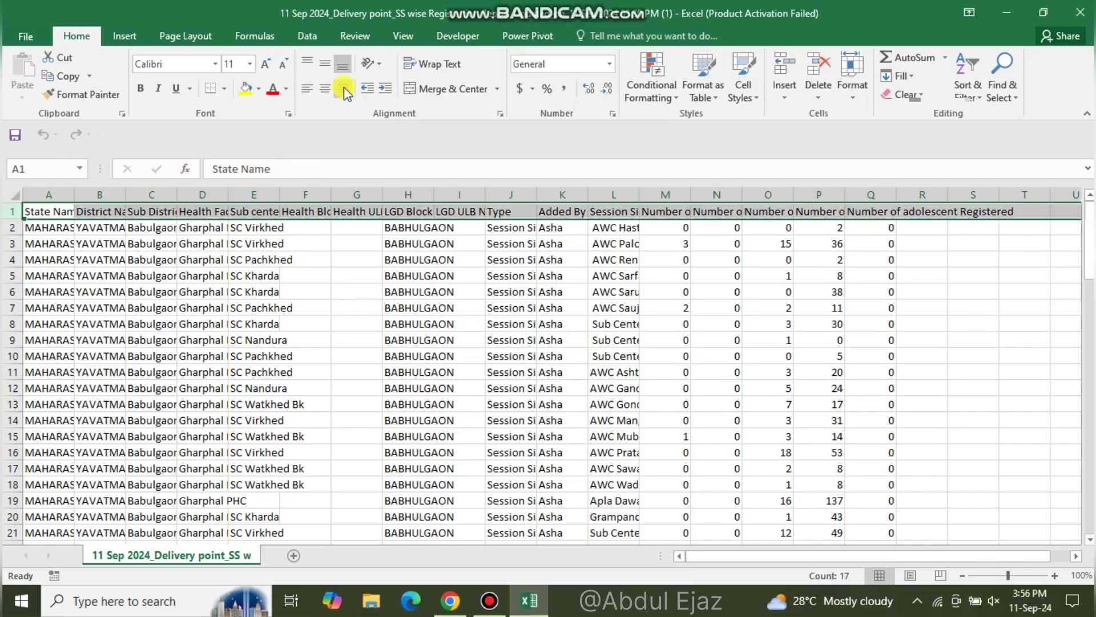
left_click(324, 86)
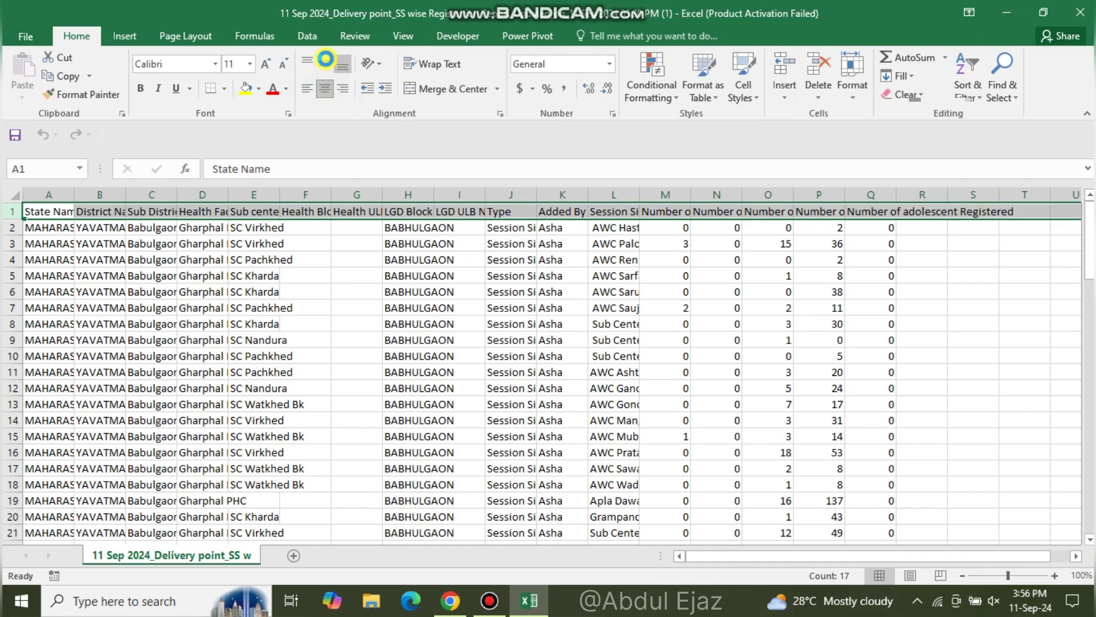
left_click(326, 59)
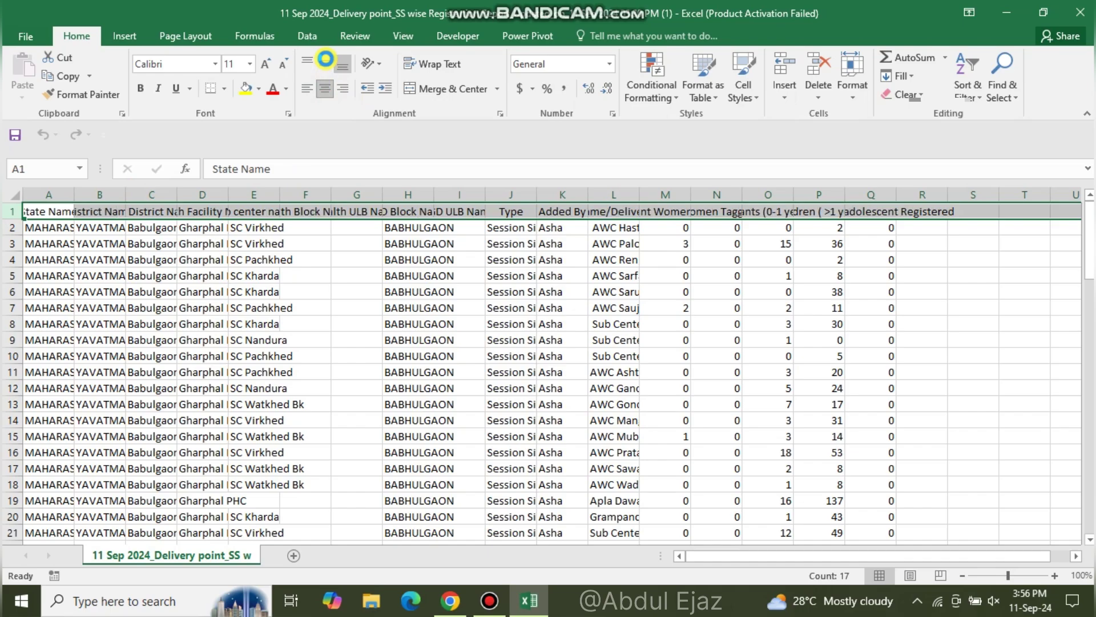
left_click(423, 61)
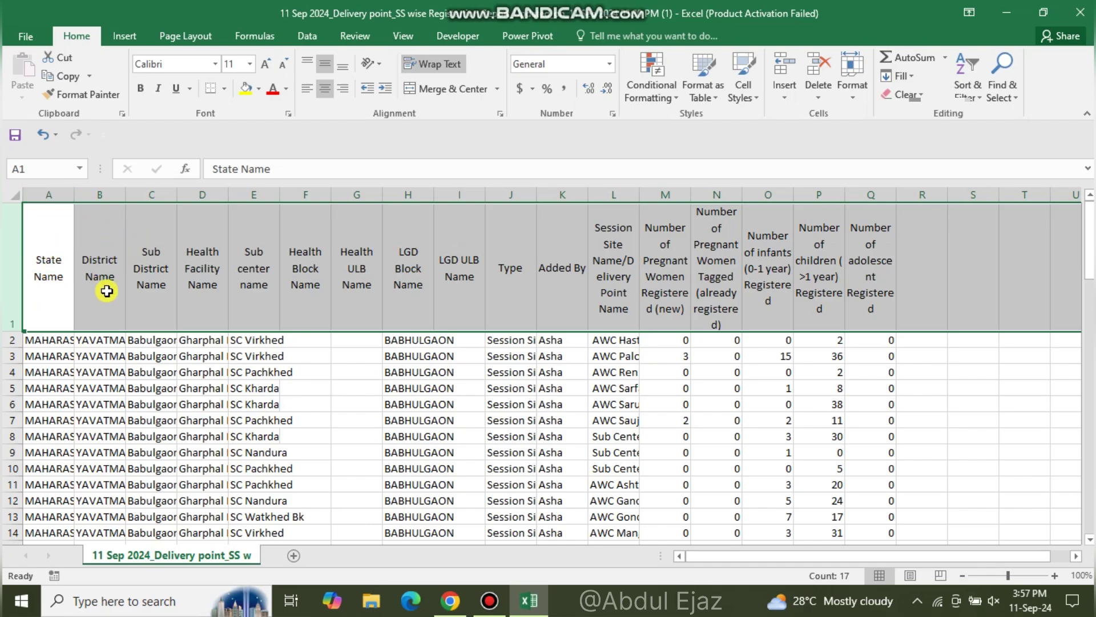
Step: Delete the State Name, District Name and Sub District Name columns and autofit the Health Facility Name and Sub center name columns
left_click(56, 193)
left_click_drag(56, 193, 162, 193)
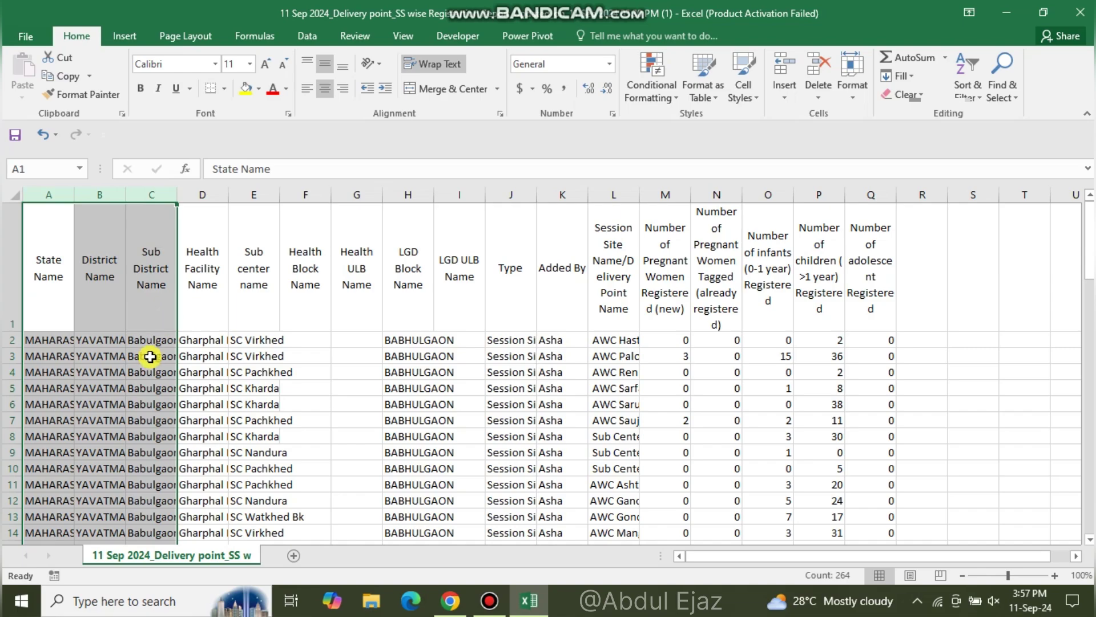
left_click(821, 67)
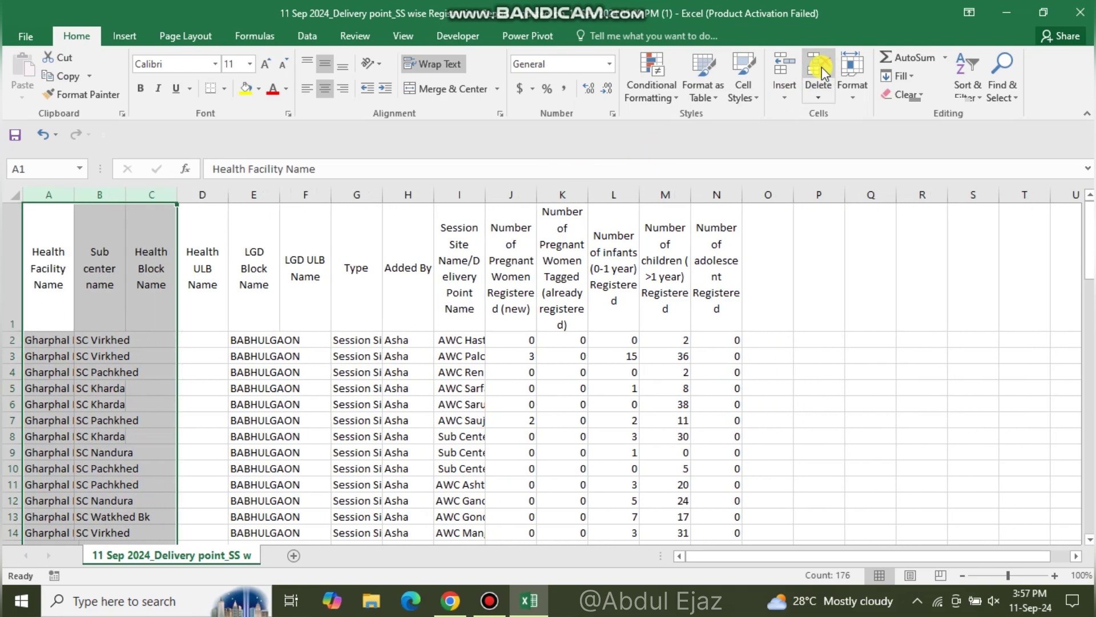
double_click(125, 194)
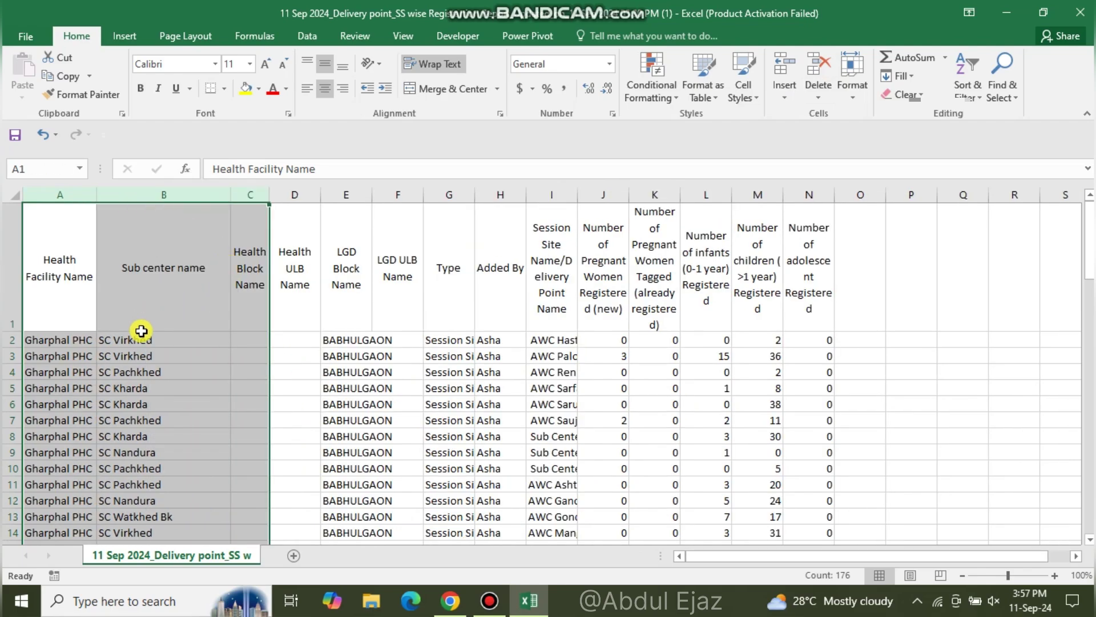
Step: Delete the columns from Health Block Name through Type and fit the session site name column to its contents
left_click_drag(250, 196, 441, 182)
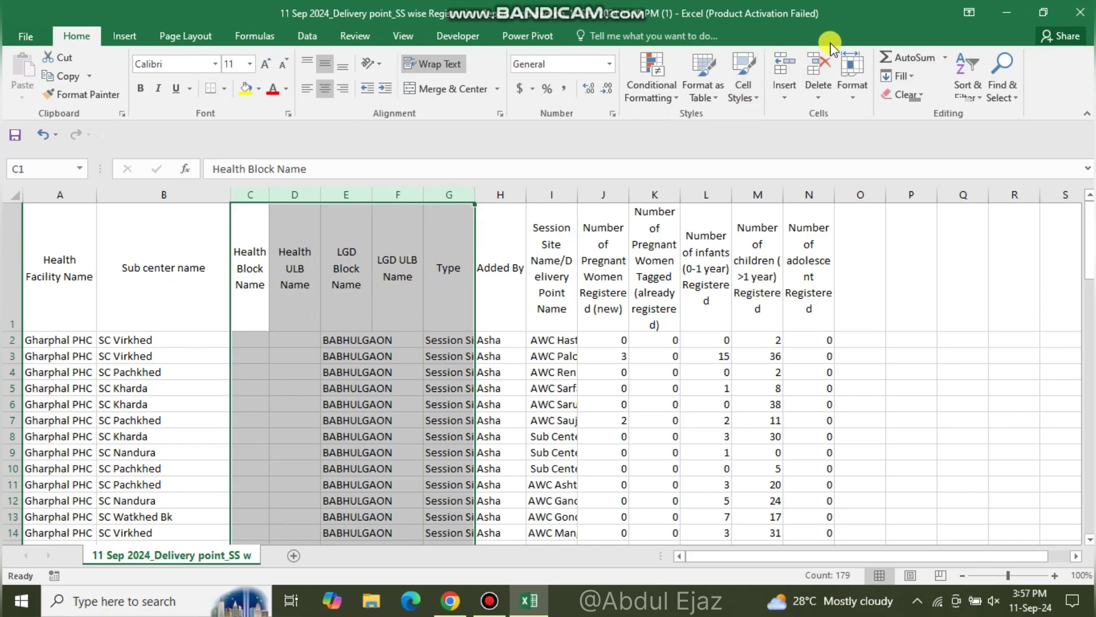
left_click(818, 68)
scroll(350, 420, "down", 10)
scroll(350, 419, "up", 10)
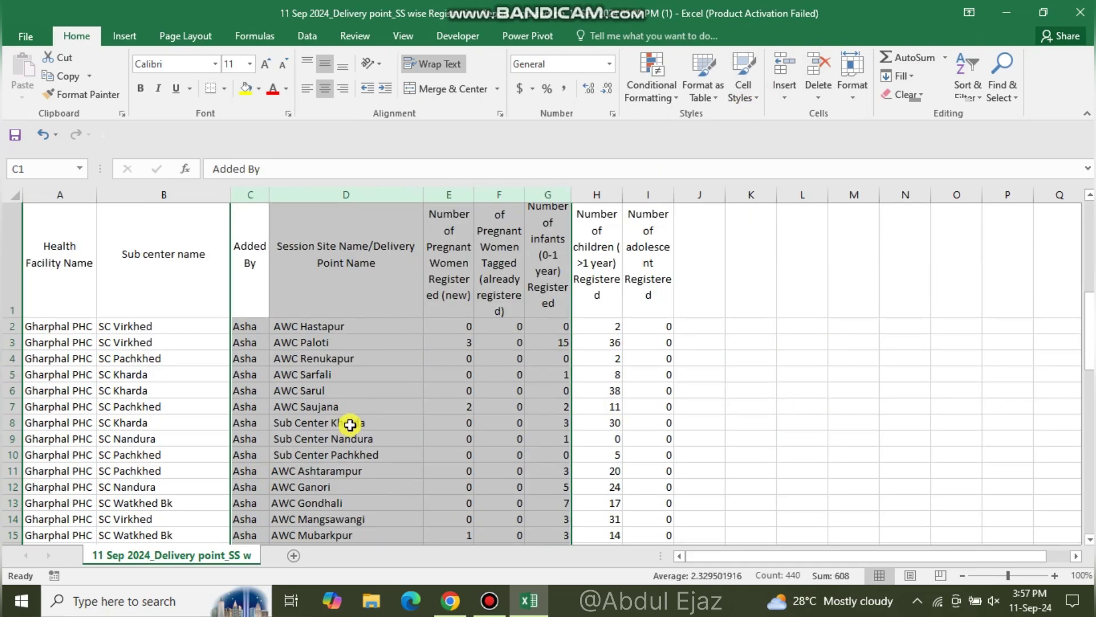
Step: Delete the Added By column from the session site list
scroll(350, 425, "down", 1)
scroll(350, 425, "down", 20)
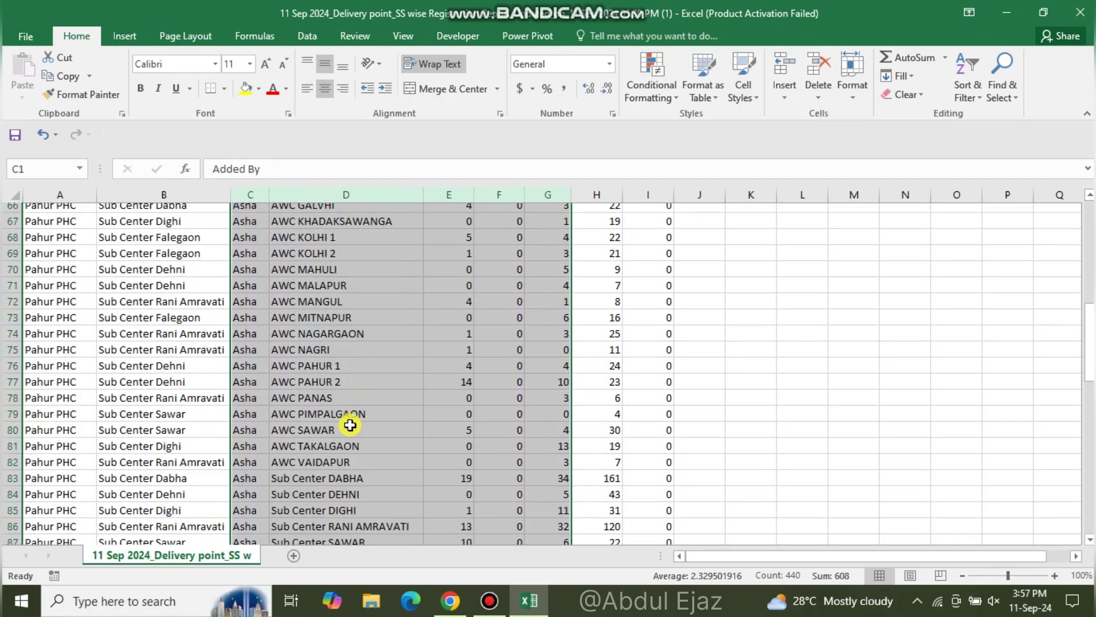
scroll(350, 425, "down", 7)
scroll(350, 422, "up", 20)
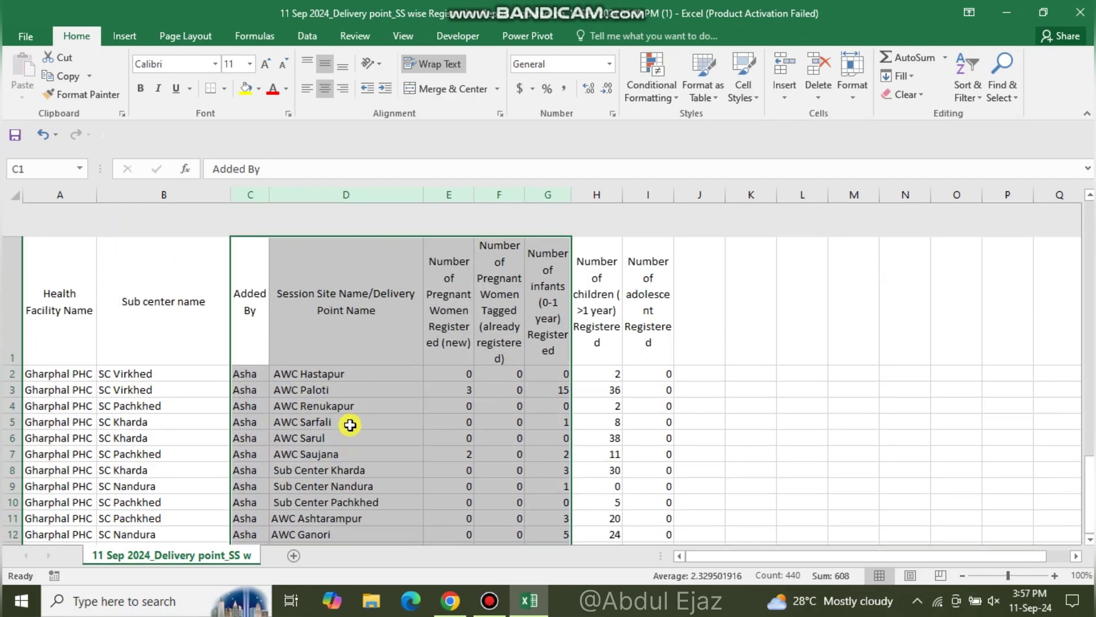
left_click(245, 196)
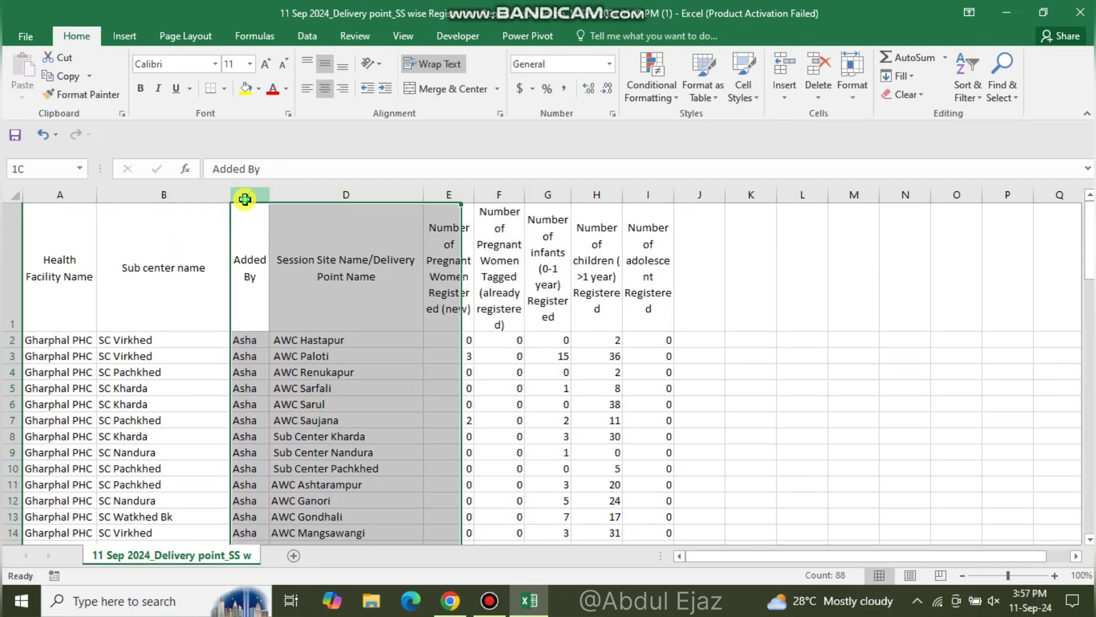
left_click(816, 69)
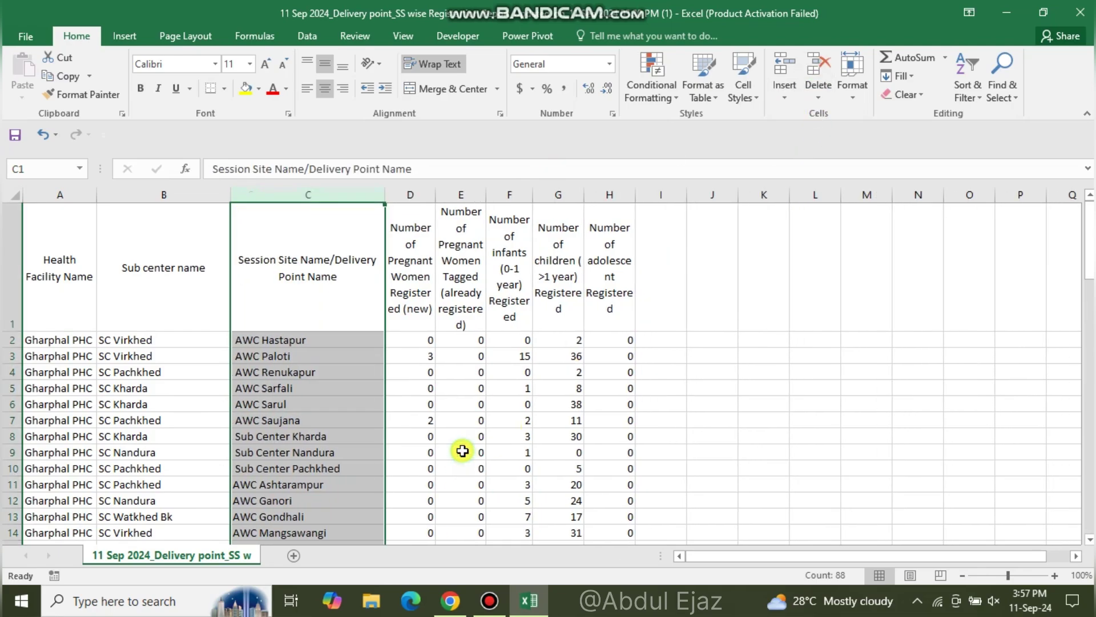
Step: Review the remaining column headers one by one, from Health Facility Name through Number of adolescent Registered
left_click(461, 452)
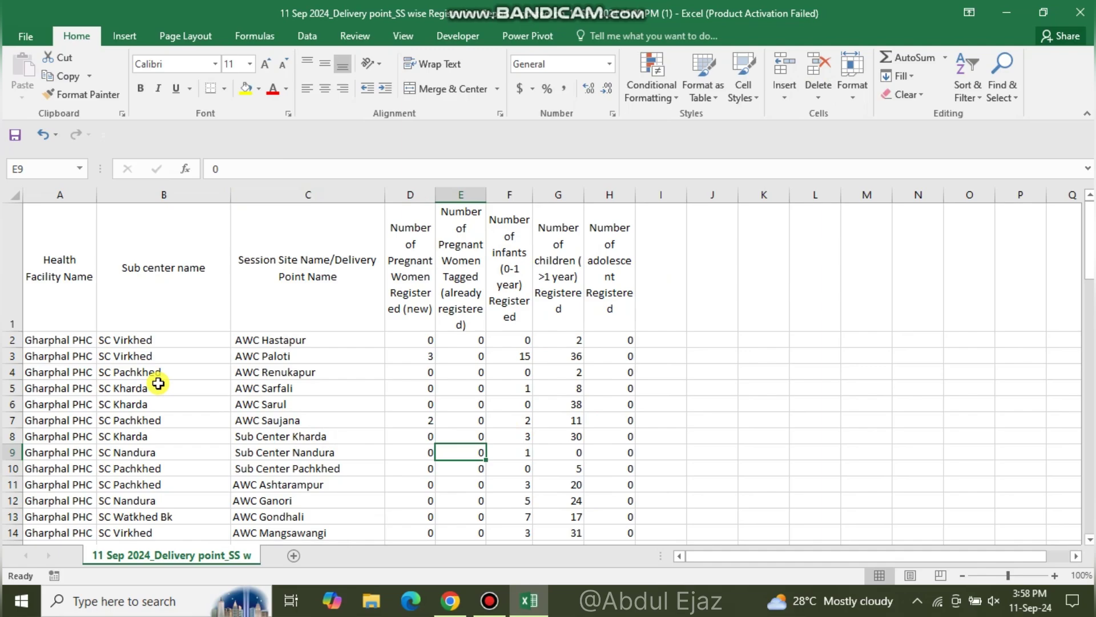
left_click(71, 302)
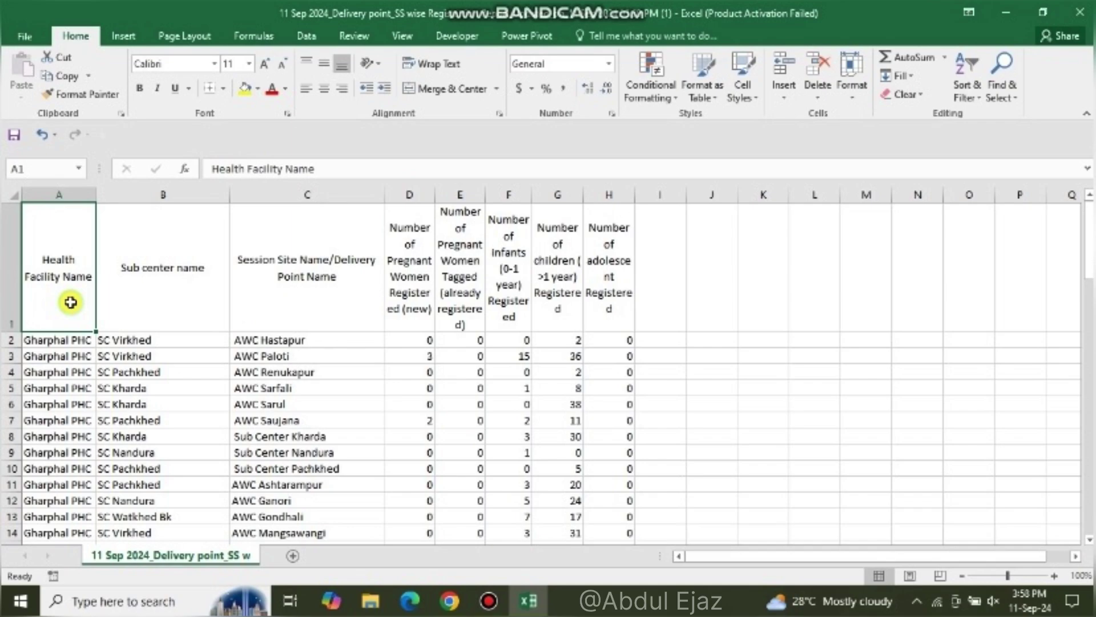
left_click(165, 303)
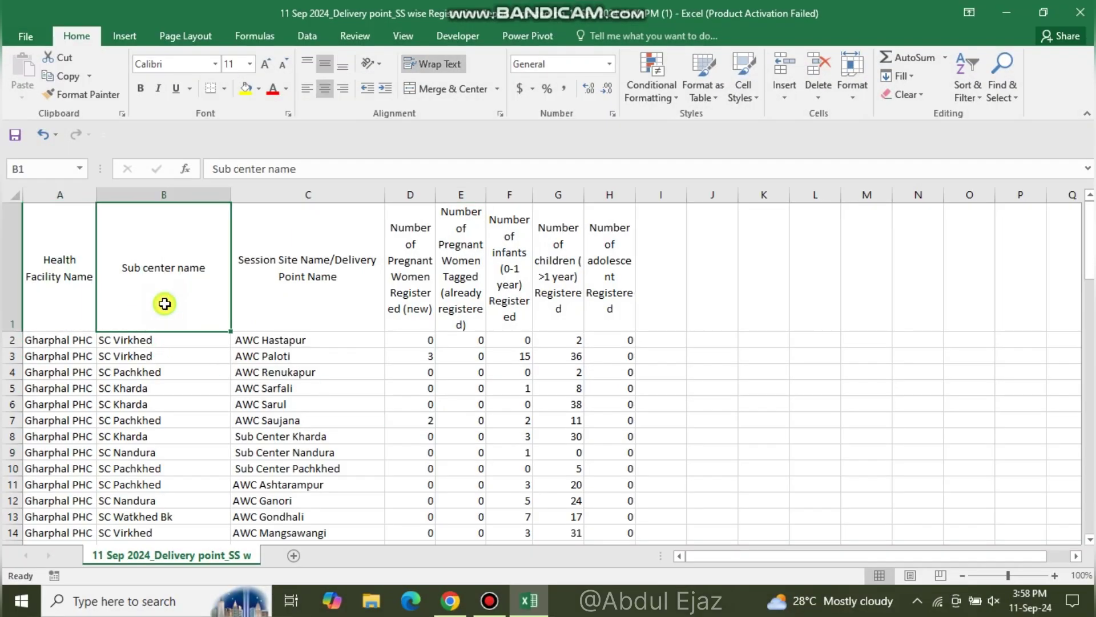
left_click(299, 287)
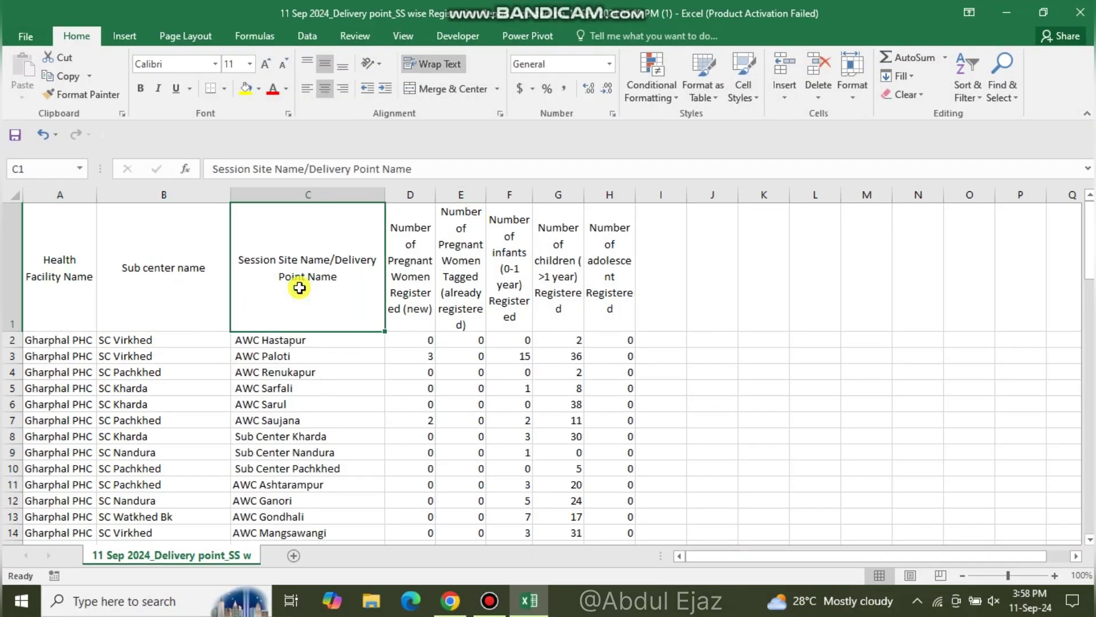
left_click(414, 272)
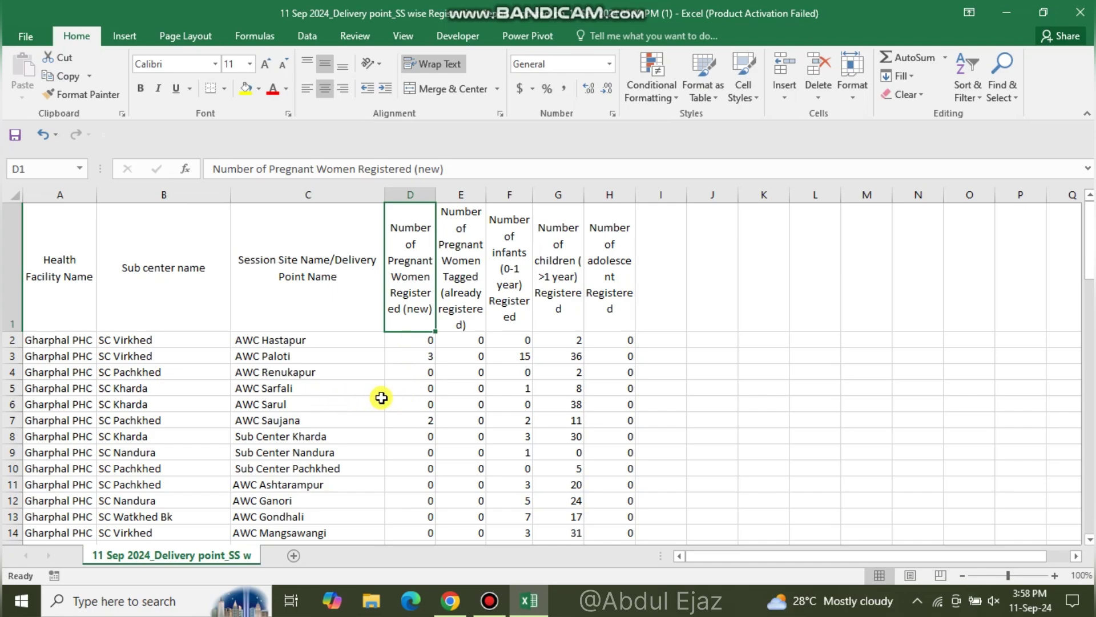
left_click(455, 253)
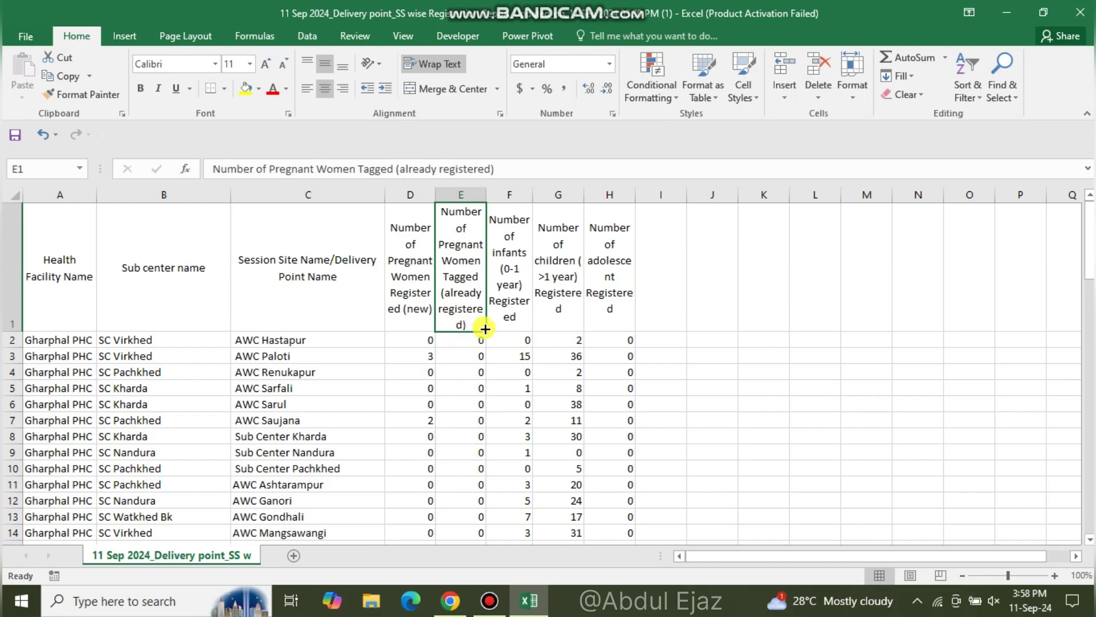
left_click(511, 258)
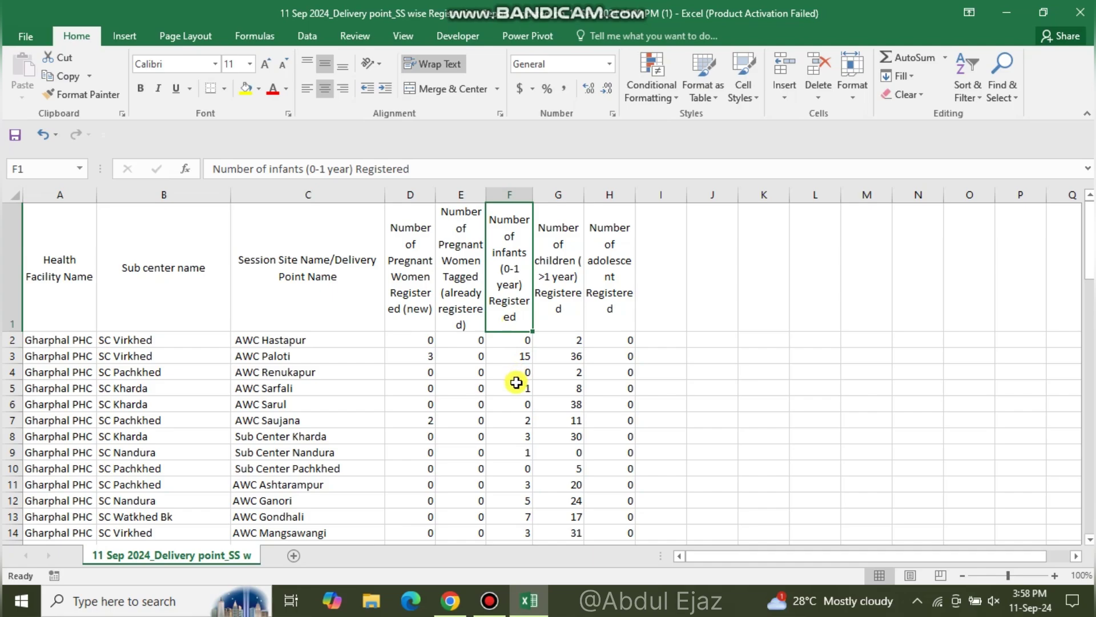
left_click(566, 265)
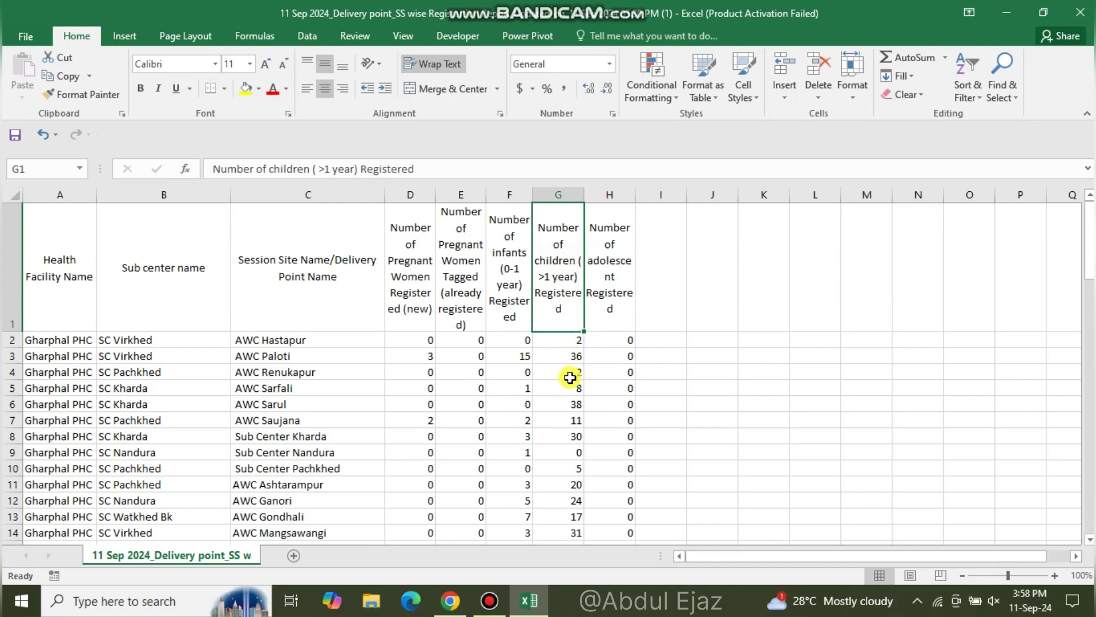
left_click(625, 254)
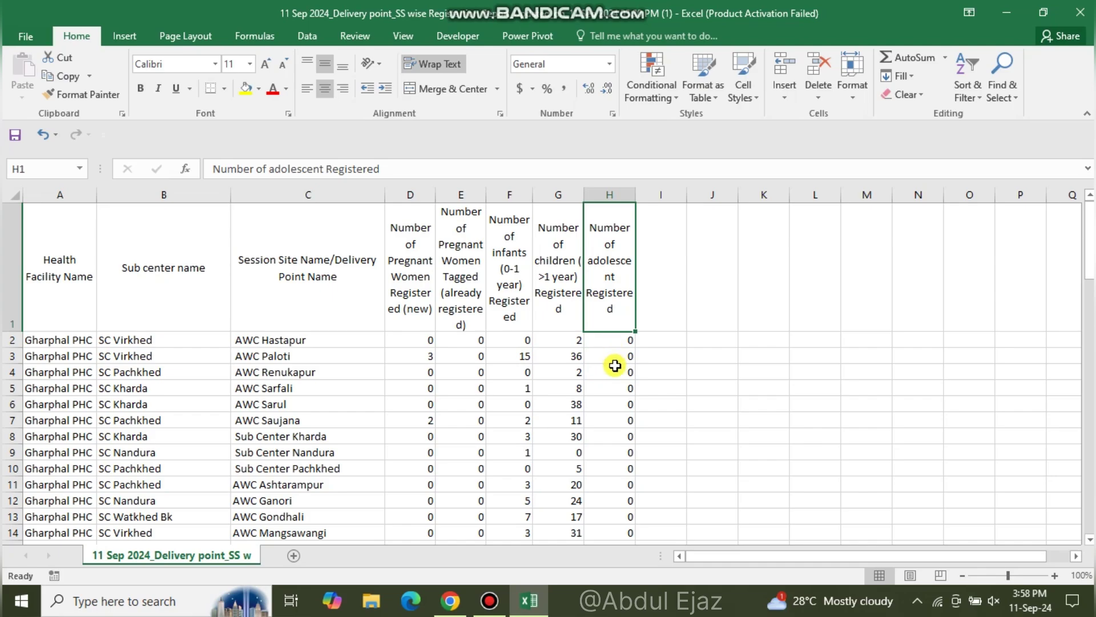
scroll(615, 365, "down", 1)
scroll(615, 366, "up", 1)
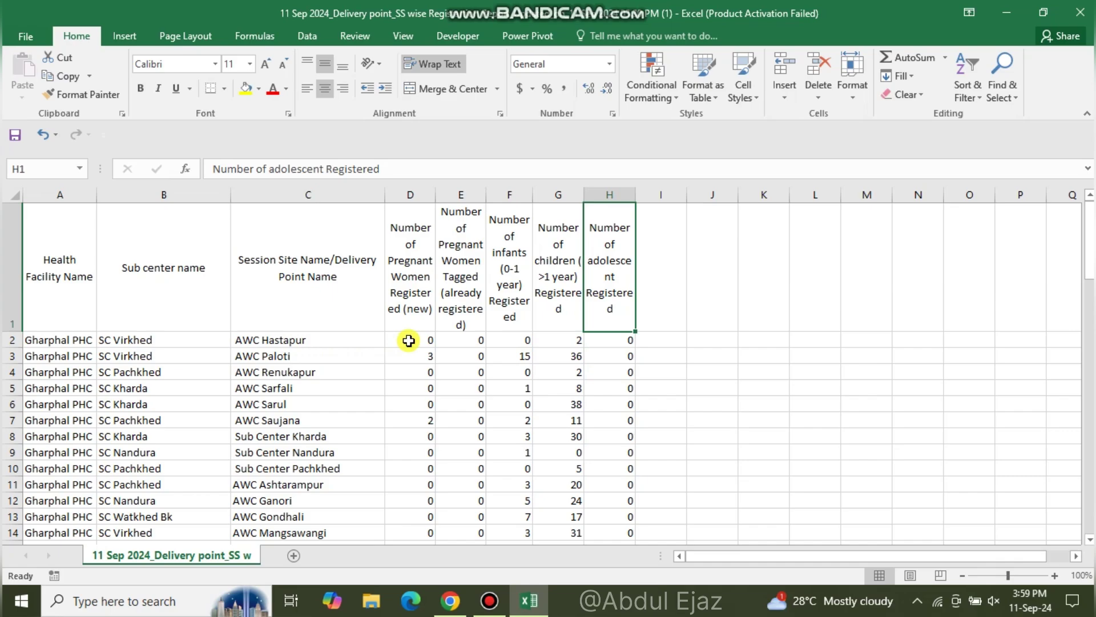
Step: Sum D2:H2 into I2 with AutoSum and fill the formula down column I for all session sites
left_click_drag(409, 340, 601, 340)
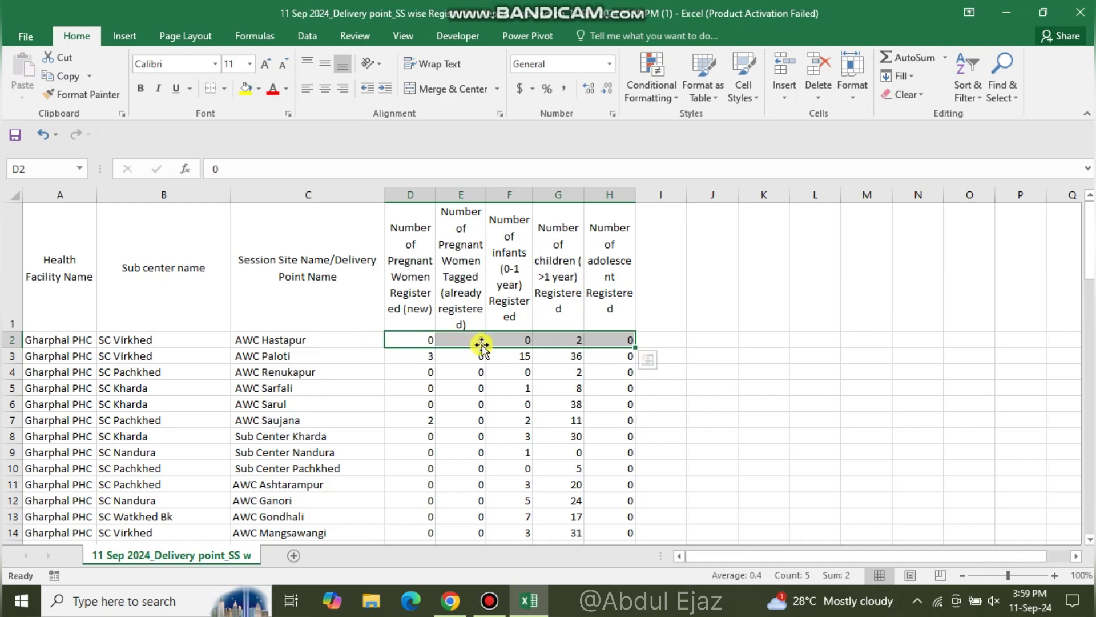
key("shift+Right")
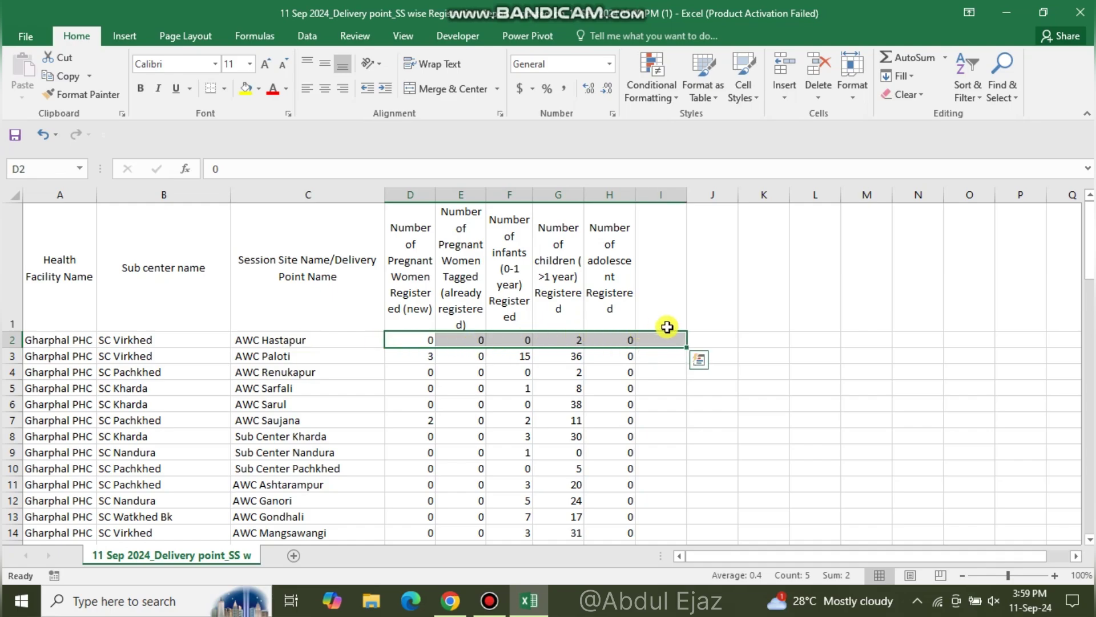
left_click(913, 57)
left_click(664, 340)
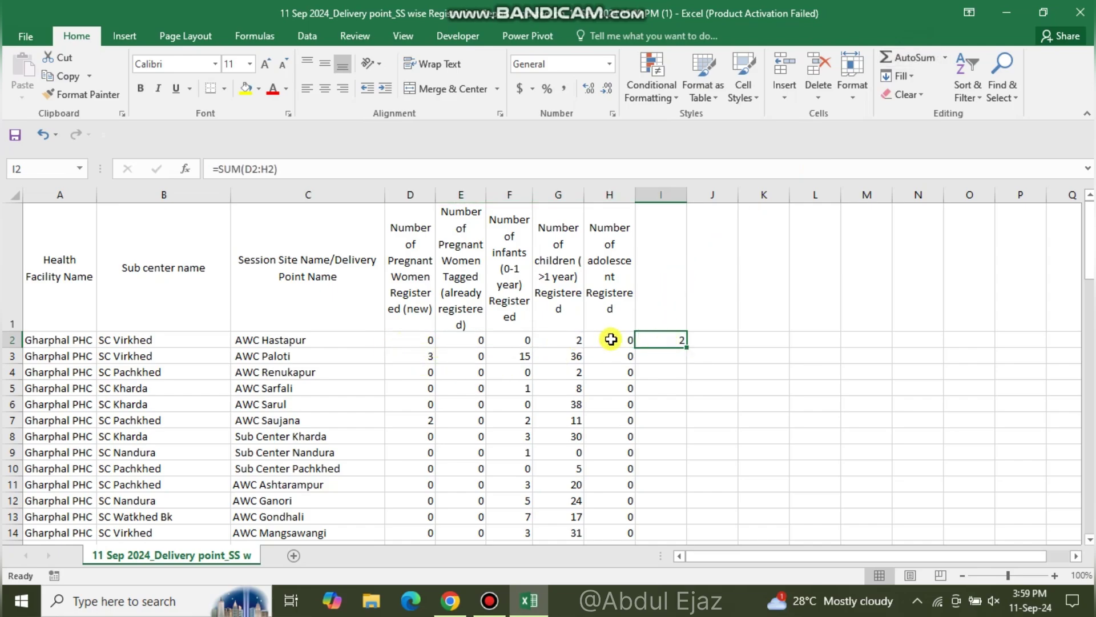
double_click(687, 349)
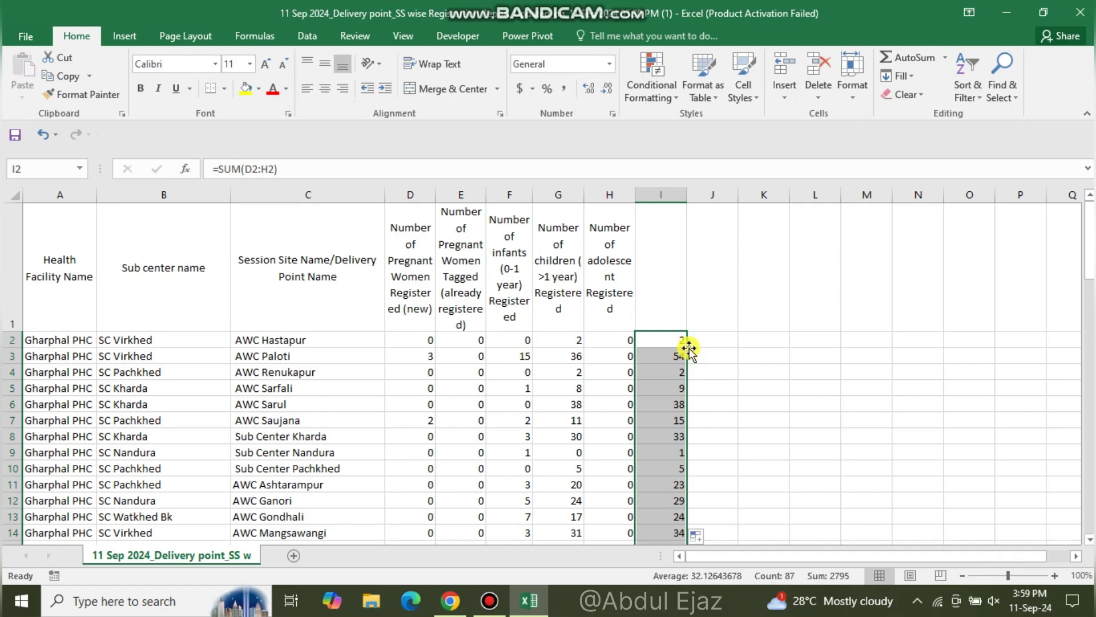
scroll(570, 335, "down", 2)
scroll(570, 336, "up", 2)
Step: Enter Total Registration as the header of the sum column in I1
left_click(666, 276)
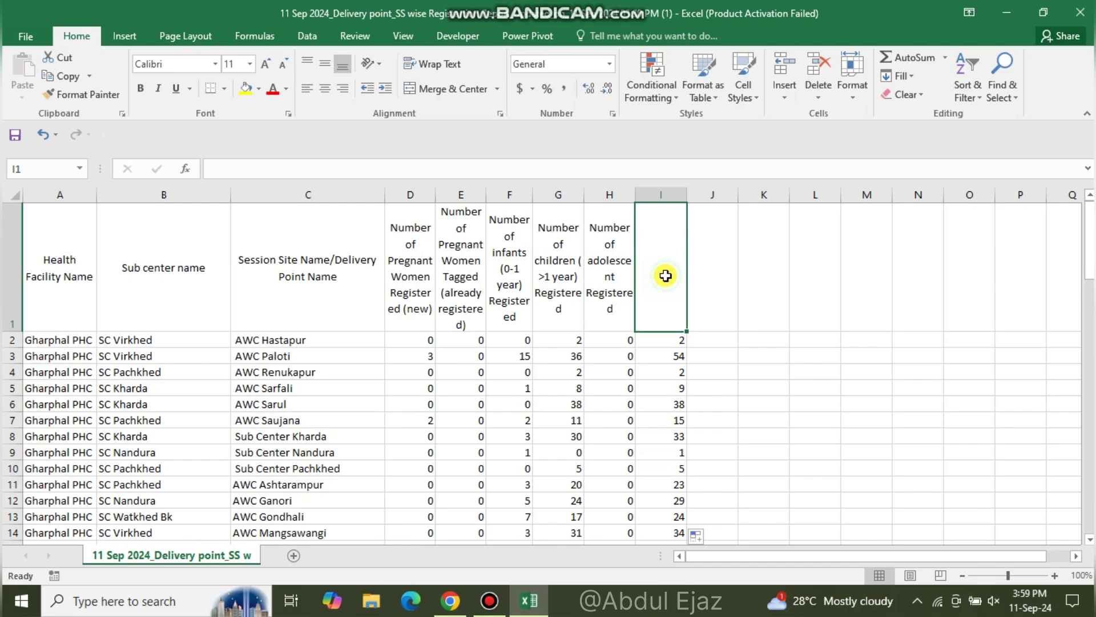
type("Tot")
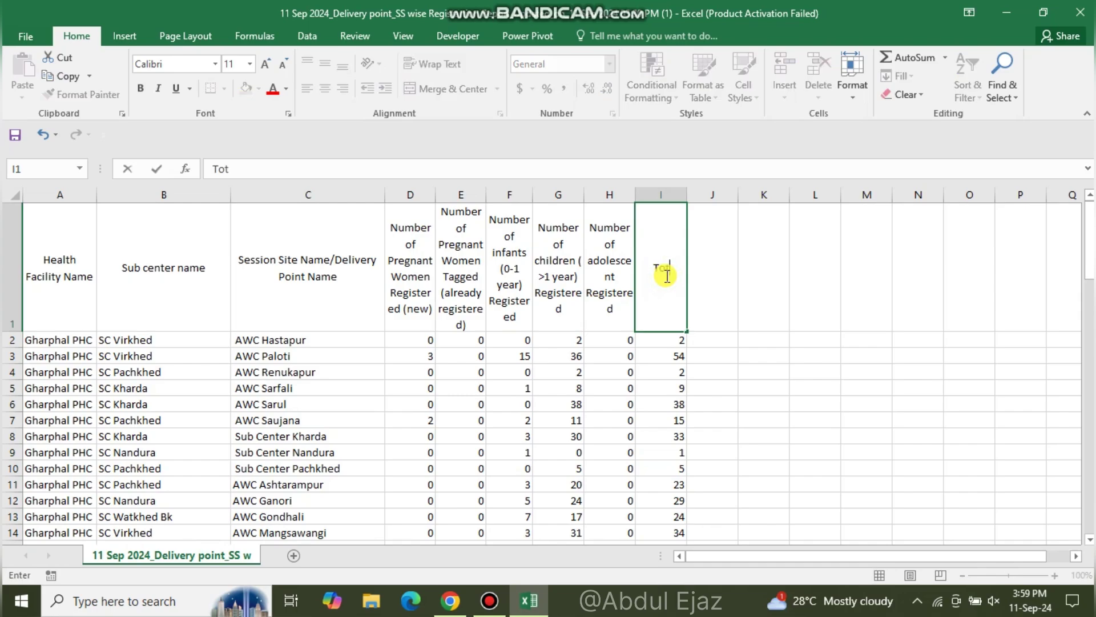
type("al Registrea")
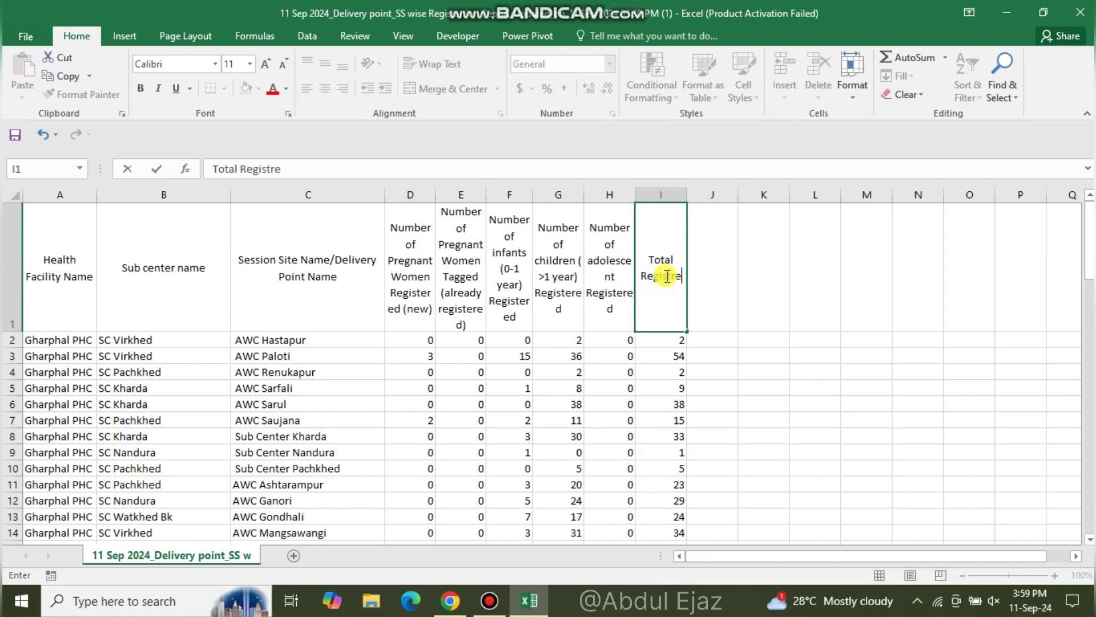
key("BackSpace")
key("BackSpace")
type("ation")
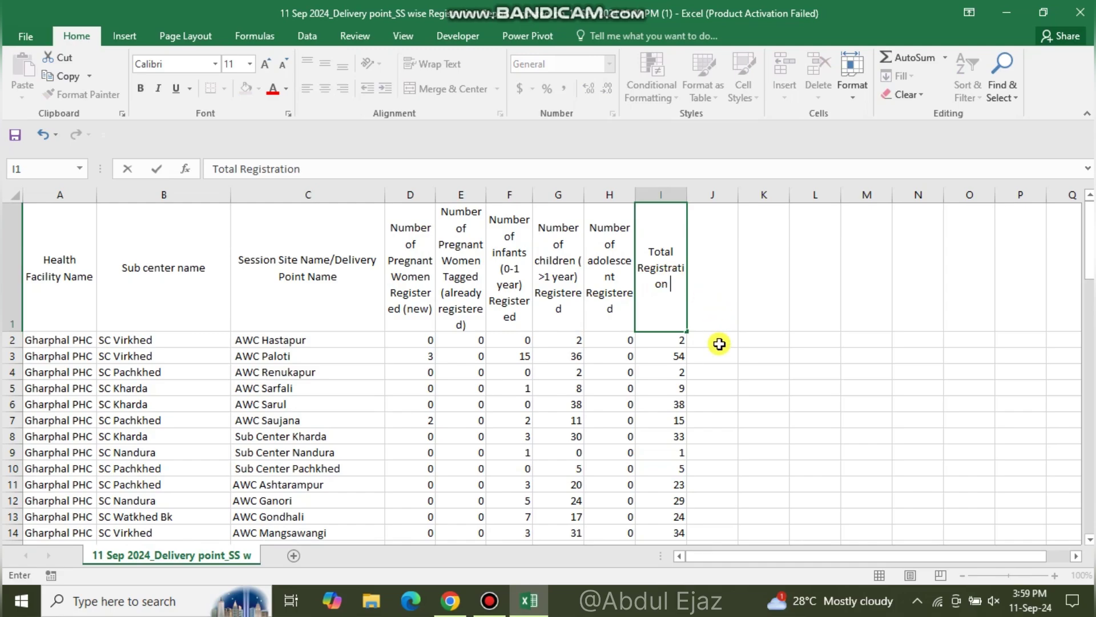
left_click(657, 354)
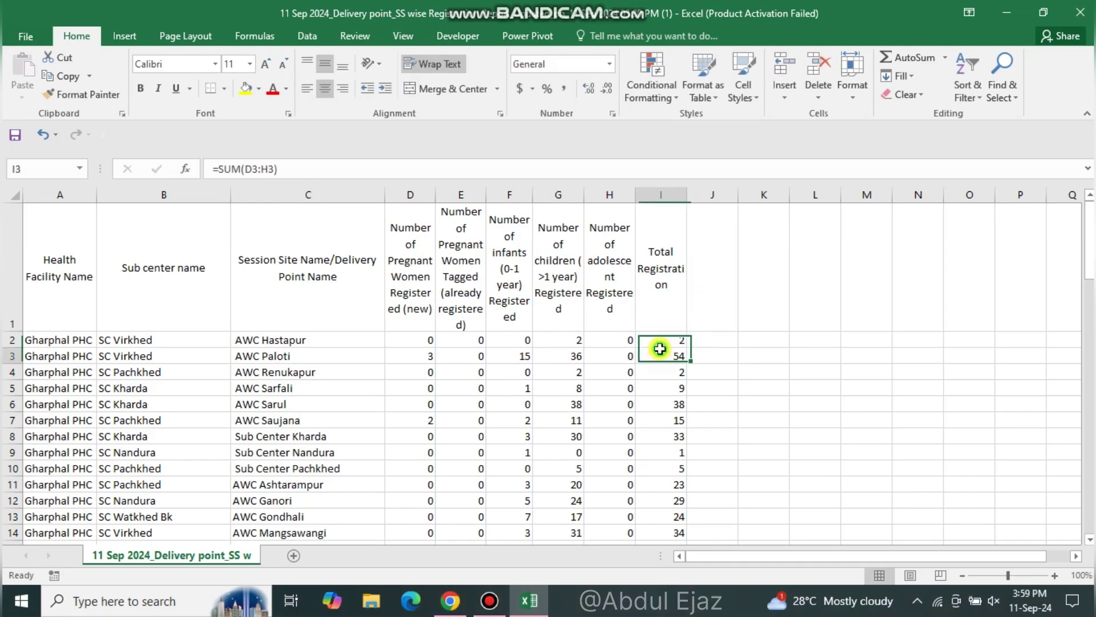
Step: Apply the green-yellow-red color scale to all the Total Registration values from I2 down
left_click(656, 340)
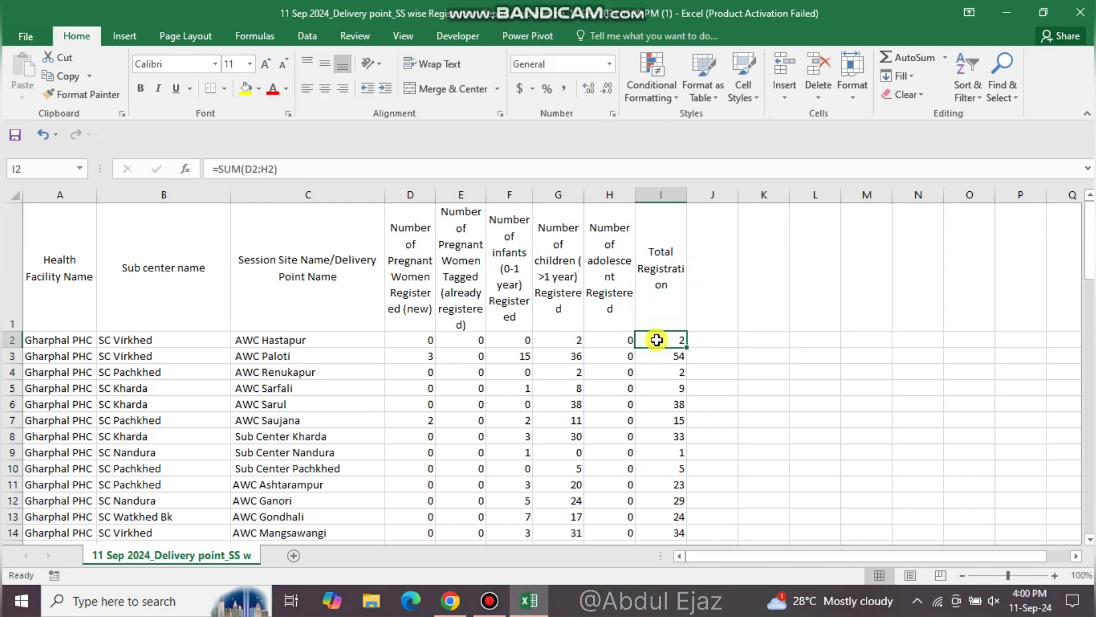
key("ctrl+shift+Down")
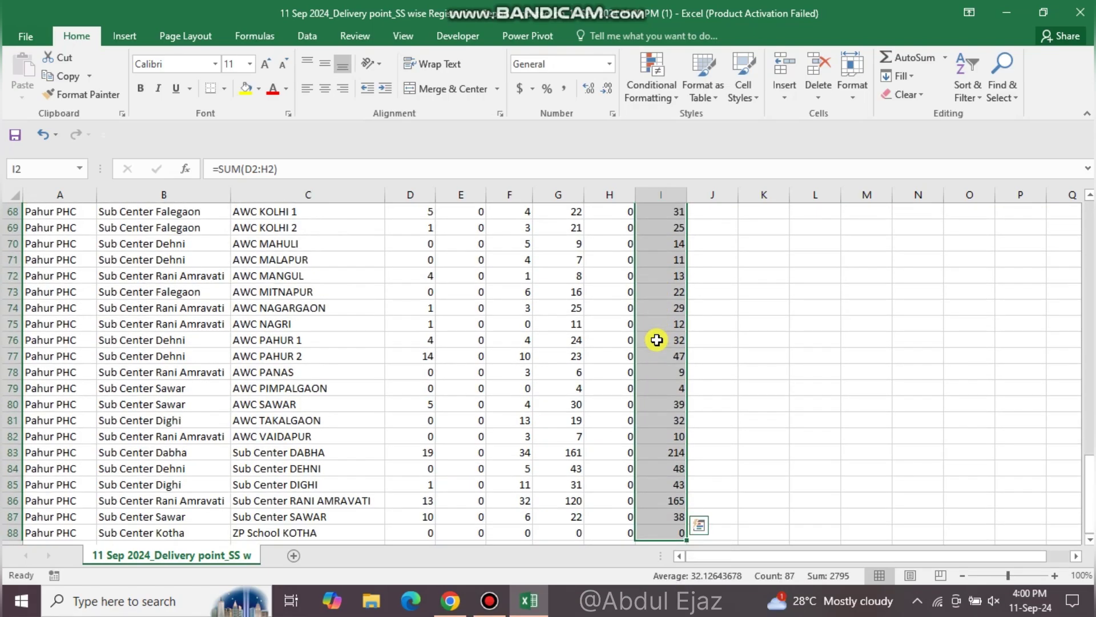
scroll(656, 340, "up", 20)
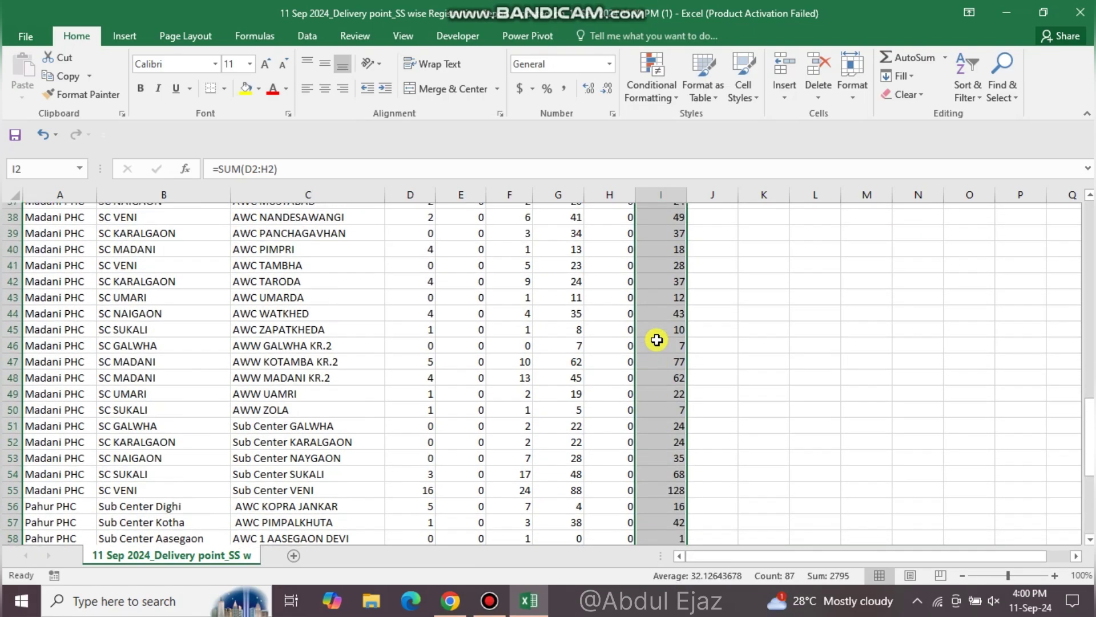
scroll(657, 340, "up", 1)
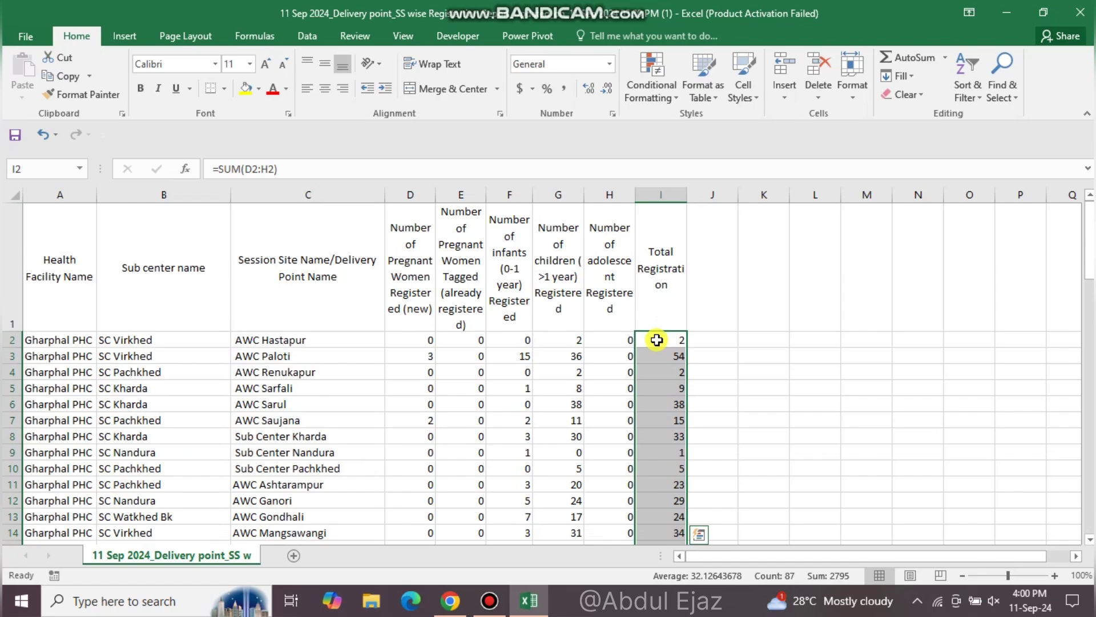
left_click(648, 74)
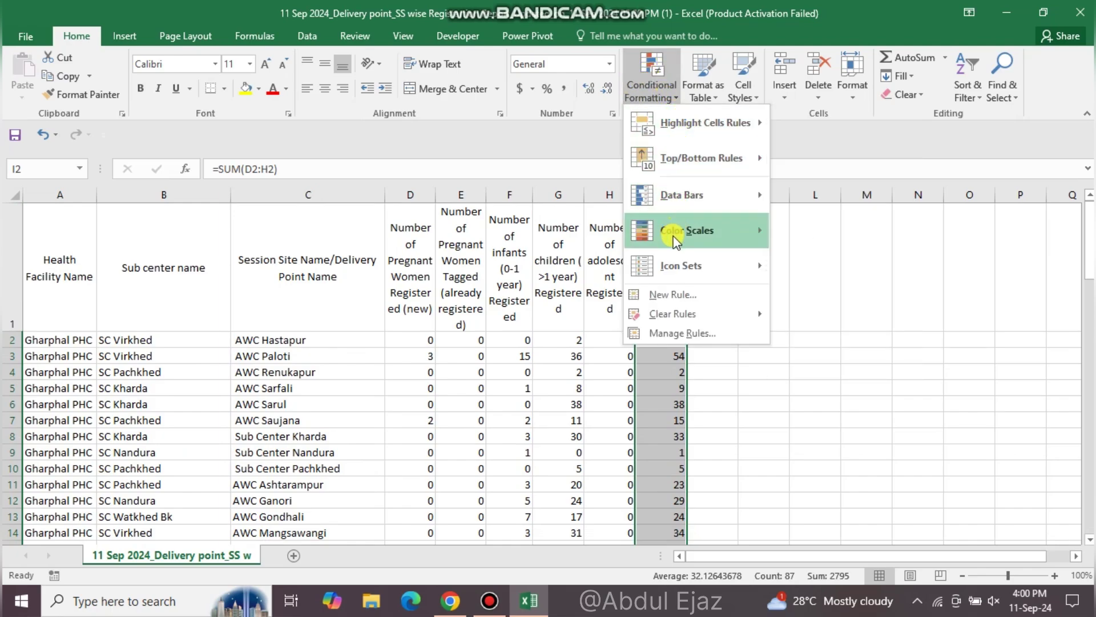
mouse_move(676, 241)
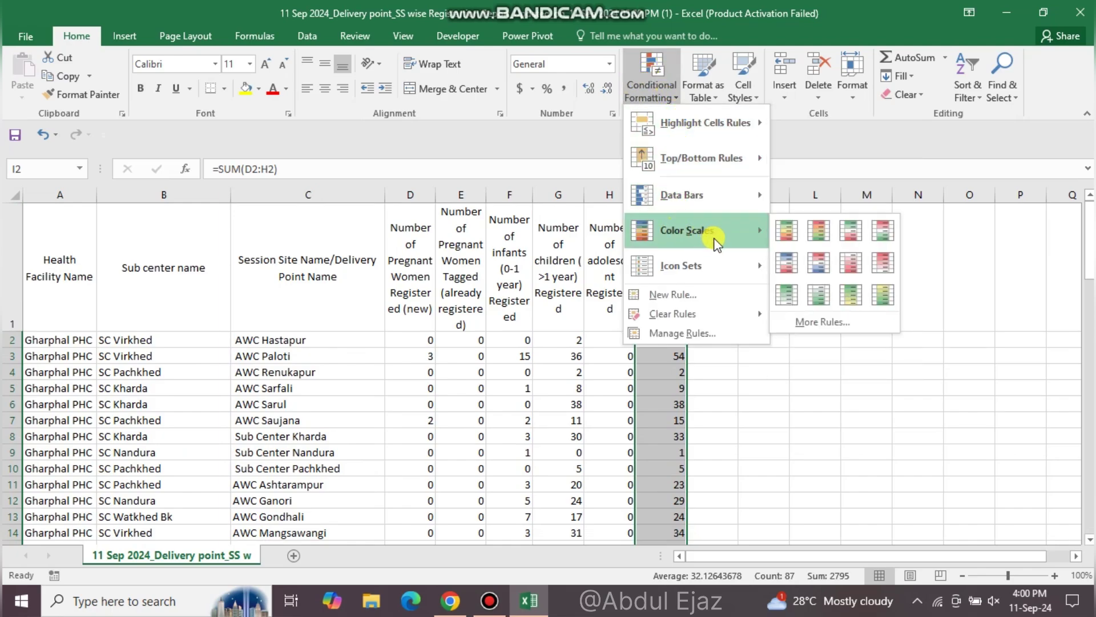
left_click(785, 232)
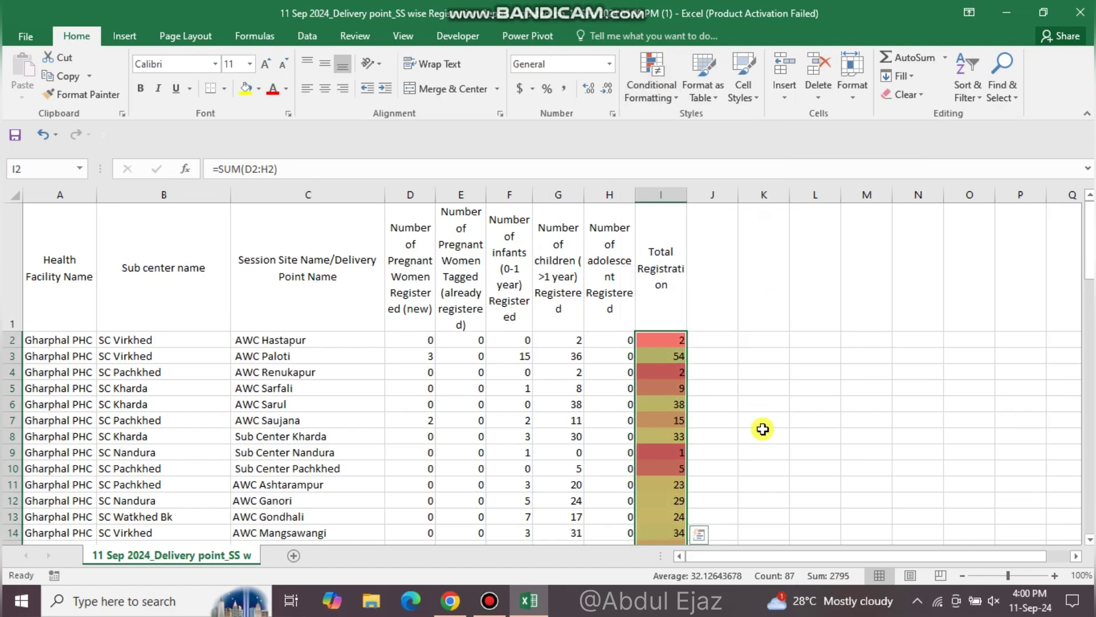
Step: Fill the header cells A1:I1 with yellow
scroll(763, 429, "down", 5)
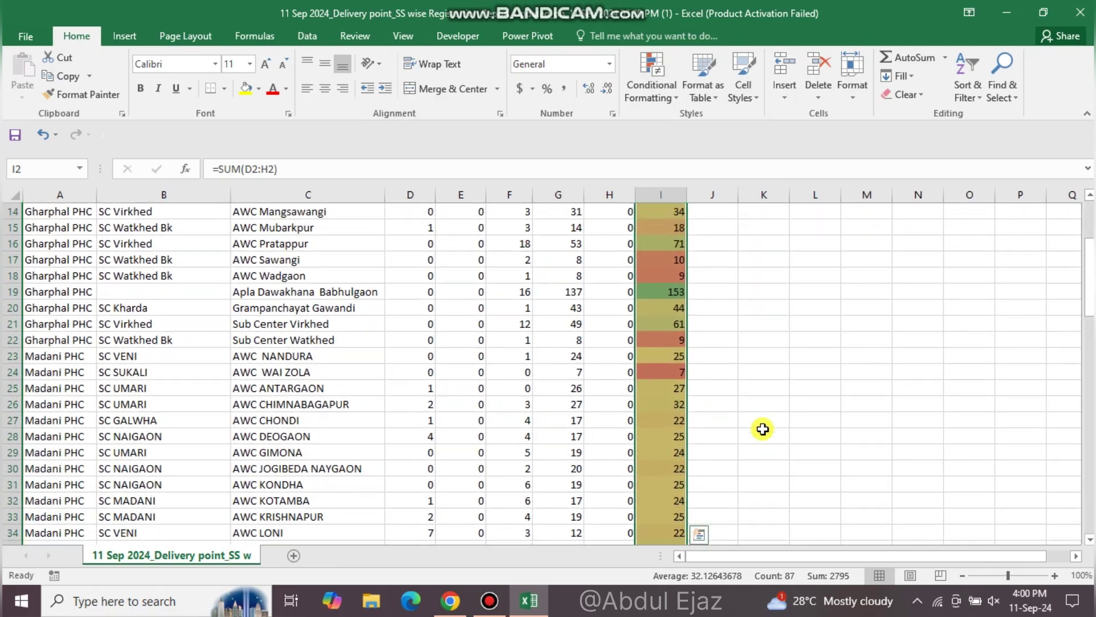
scroll(762, 429, "down", 7)
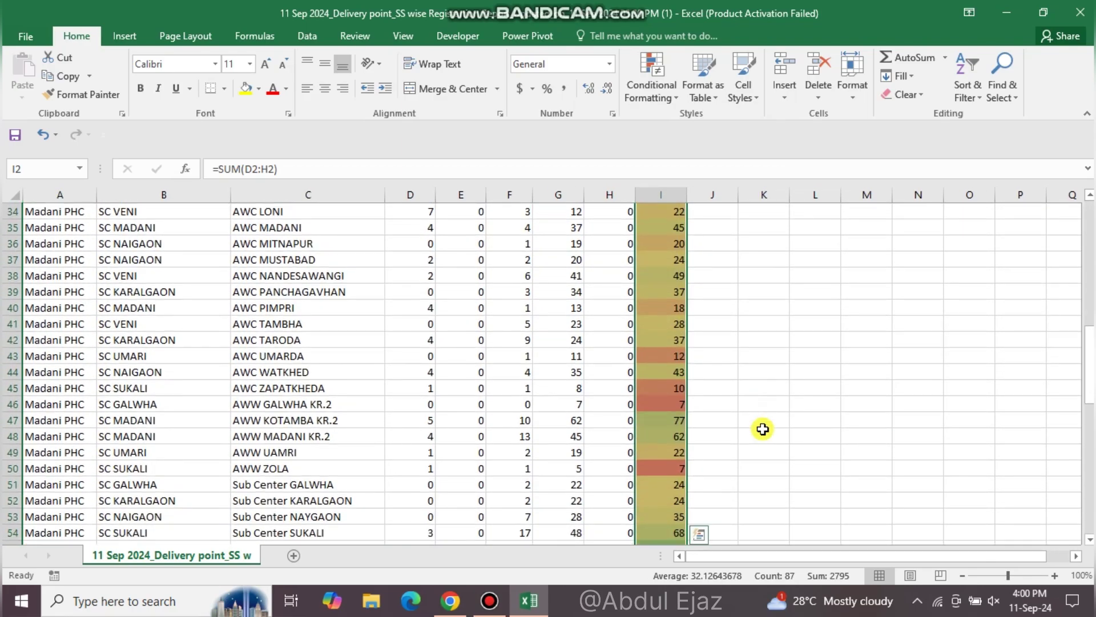
scroll(763, 428, "down", 14)
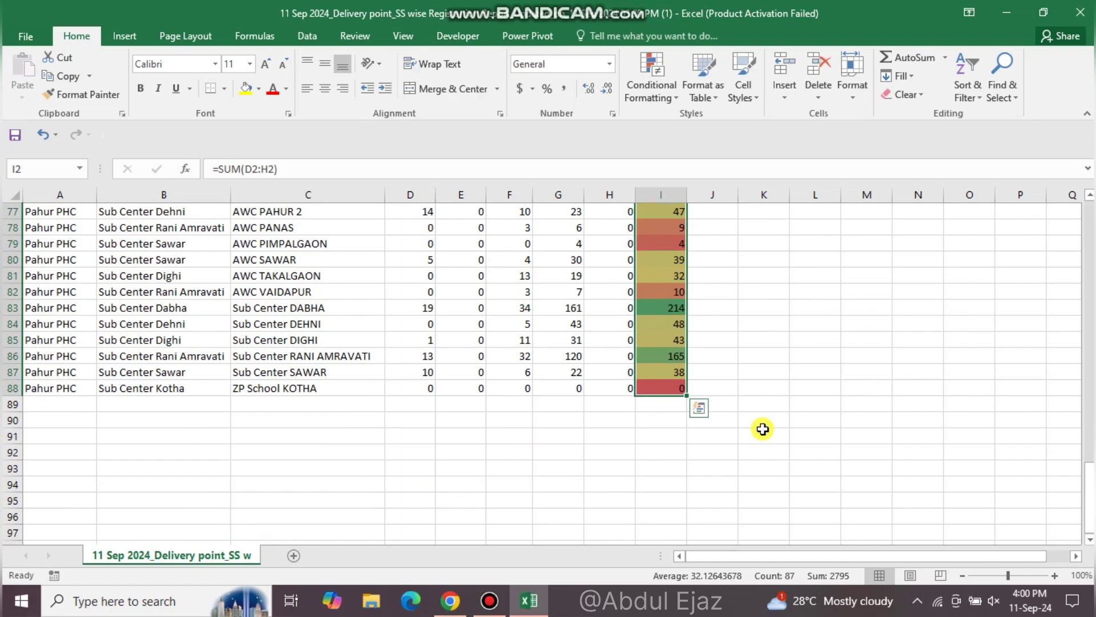
scroll(762, 429, "up", 3)
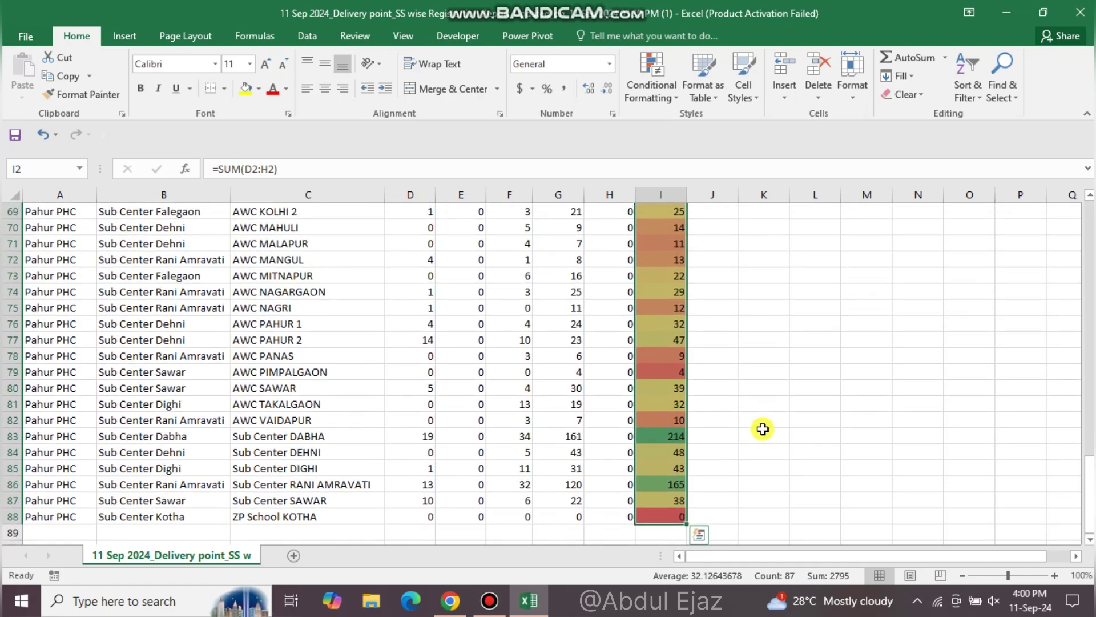
scroll(762, 429, "up", 9)
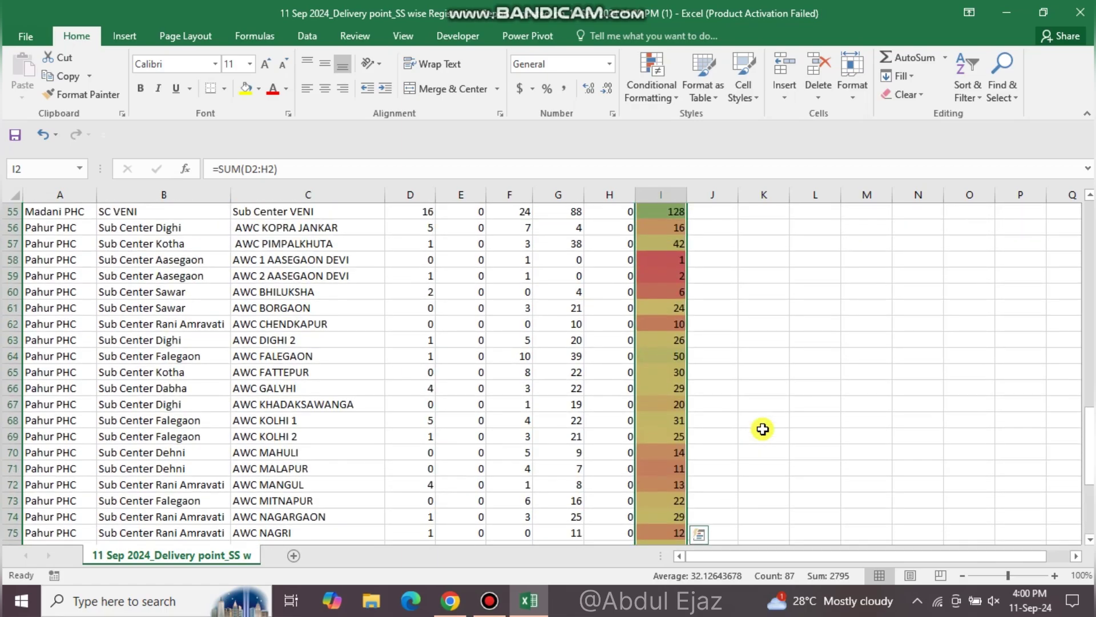
scroll(763, 429, "up", 14)
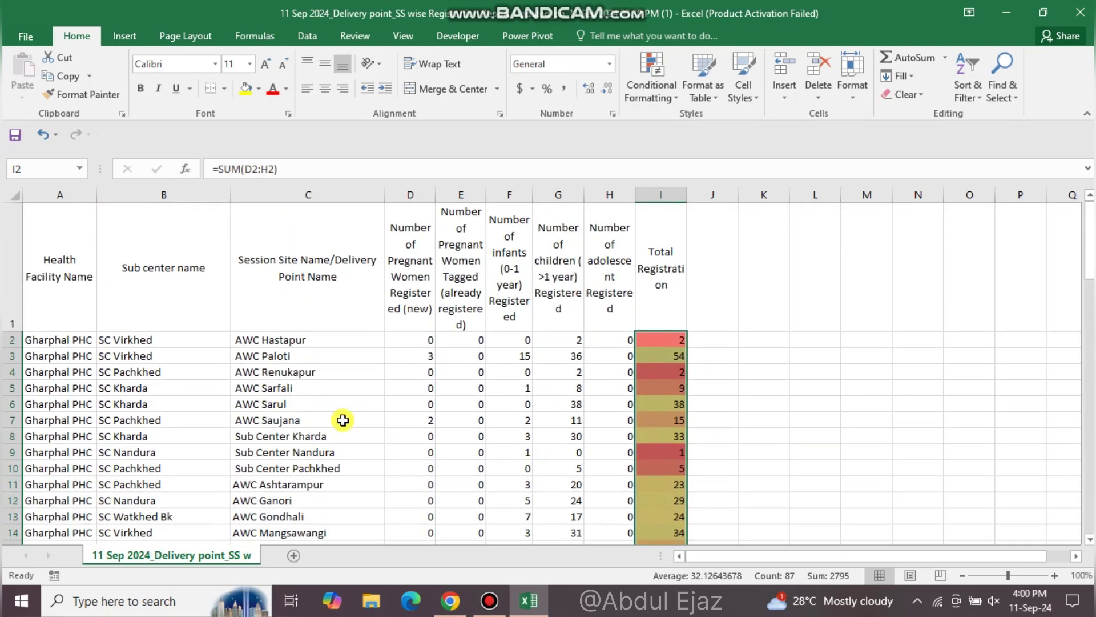
left_click_drag(47, 250, 673, 228)
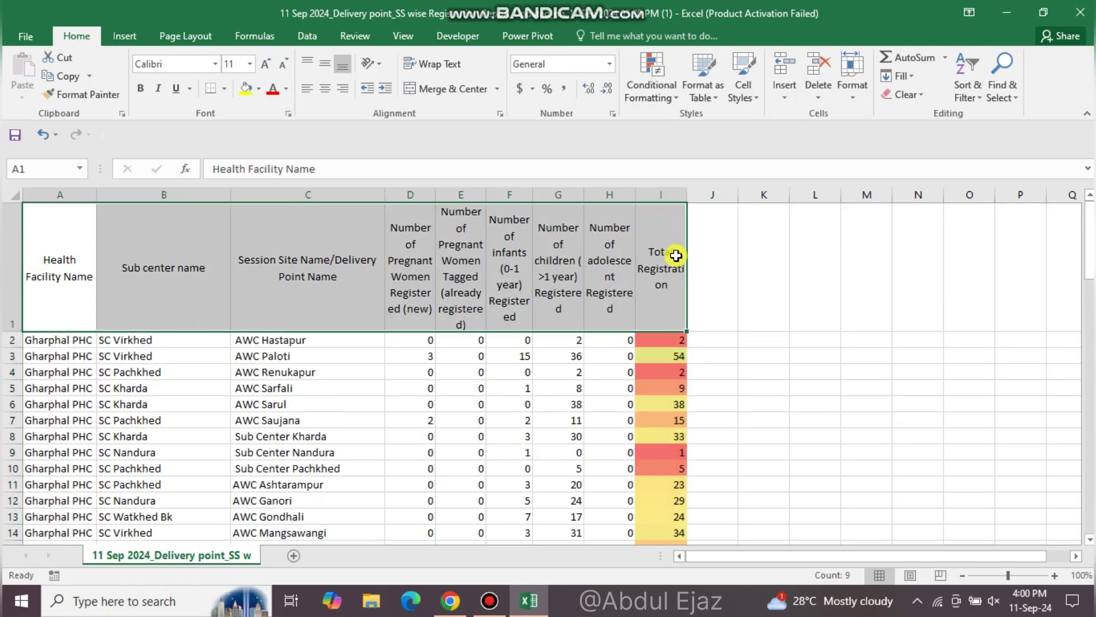
left_click(244, 92)
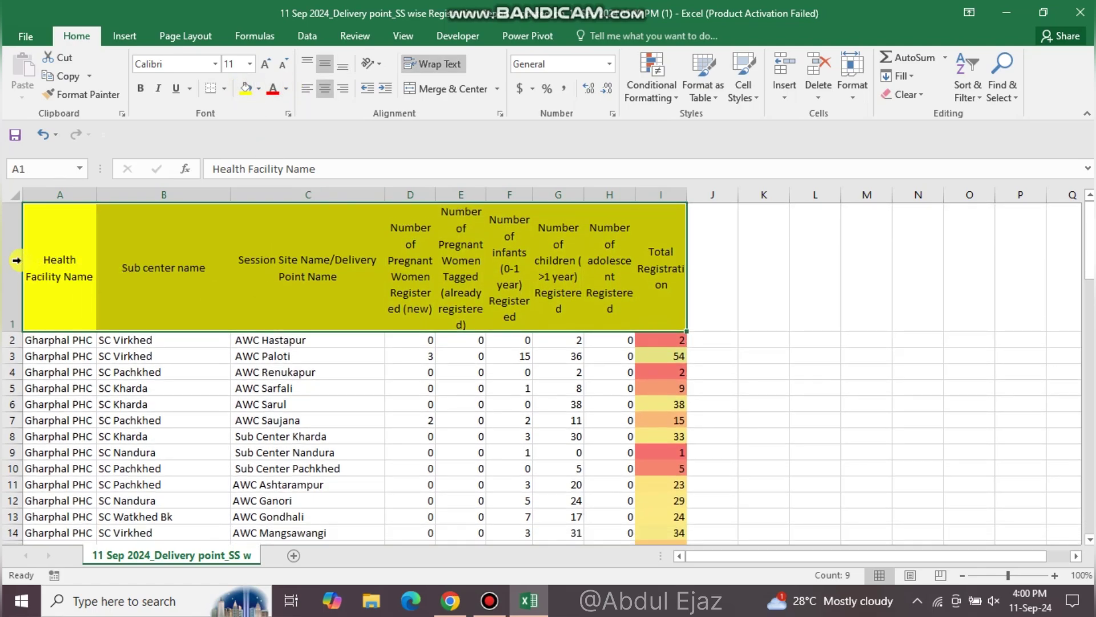
Step: Insert a blank row above the yellow header row and merge and center A1:I1
left_click(18, 259)
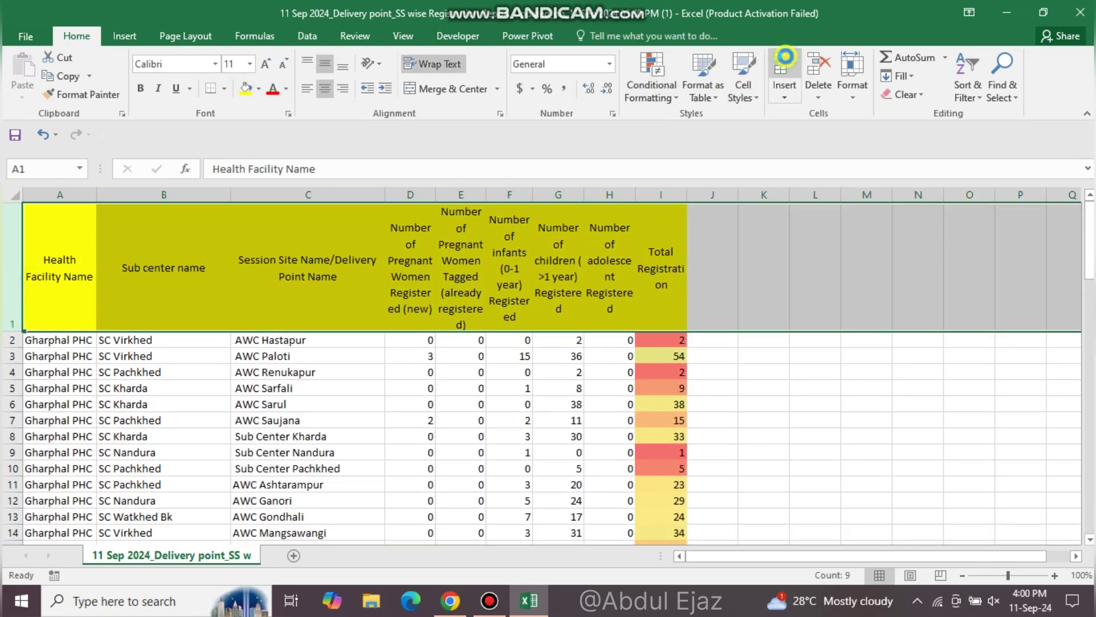
left_click(784, 71)
left_click_drag(48, 209, 671, 204)
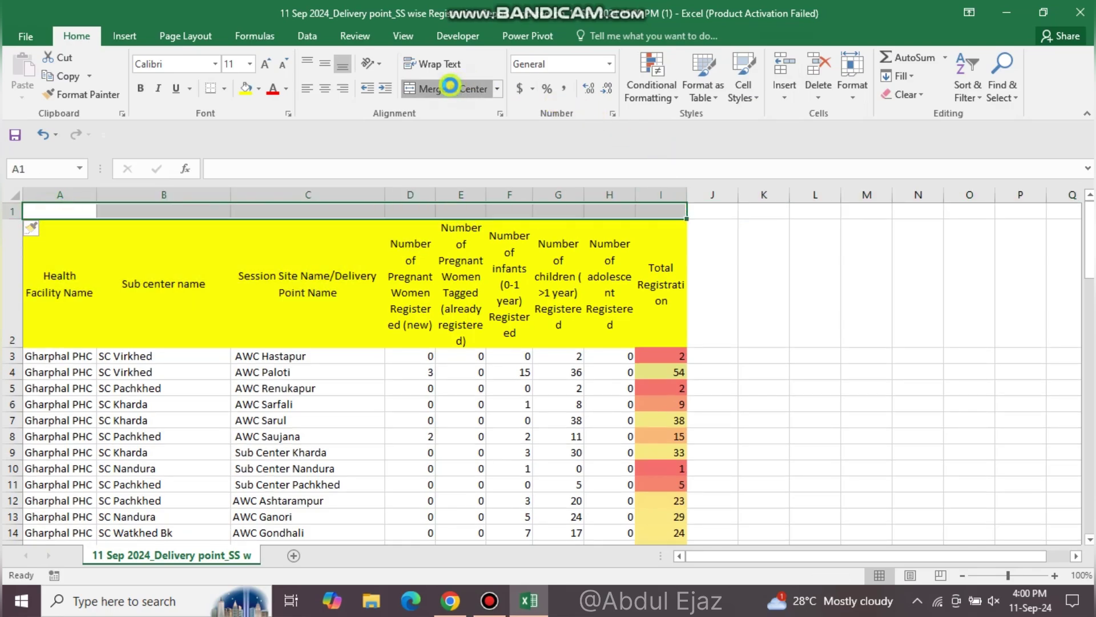
left_click(448, 86)
left_click(412, 195)
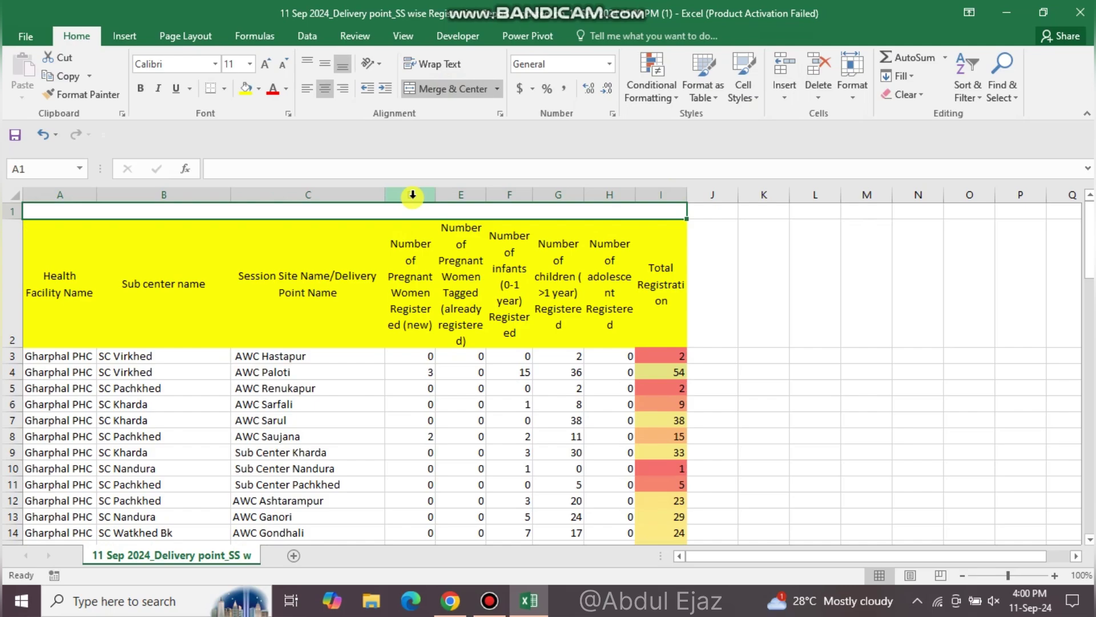
Step: Enter "Block Level Registration Done By ASHA 01.01.2024" as the title in the merged cell A1
type("B")
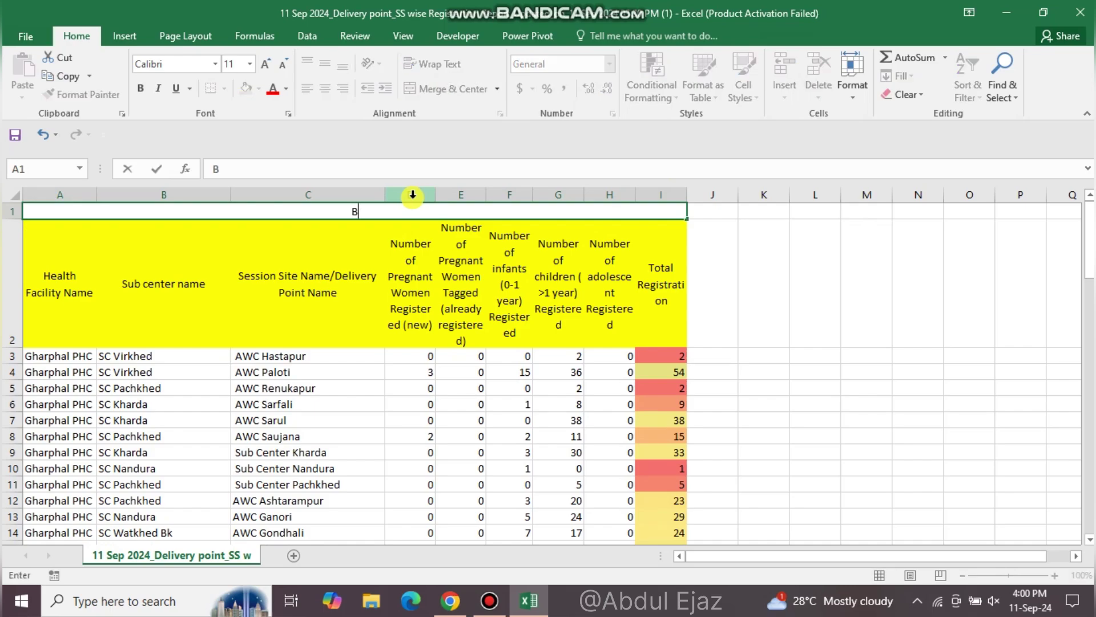
type("lock Lever")
key("BackSpace")
type("l")
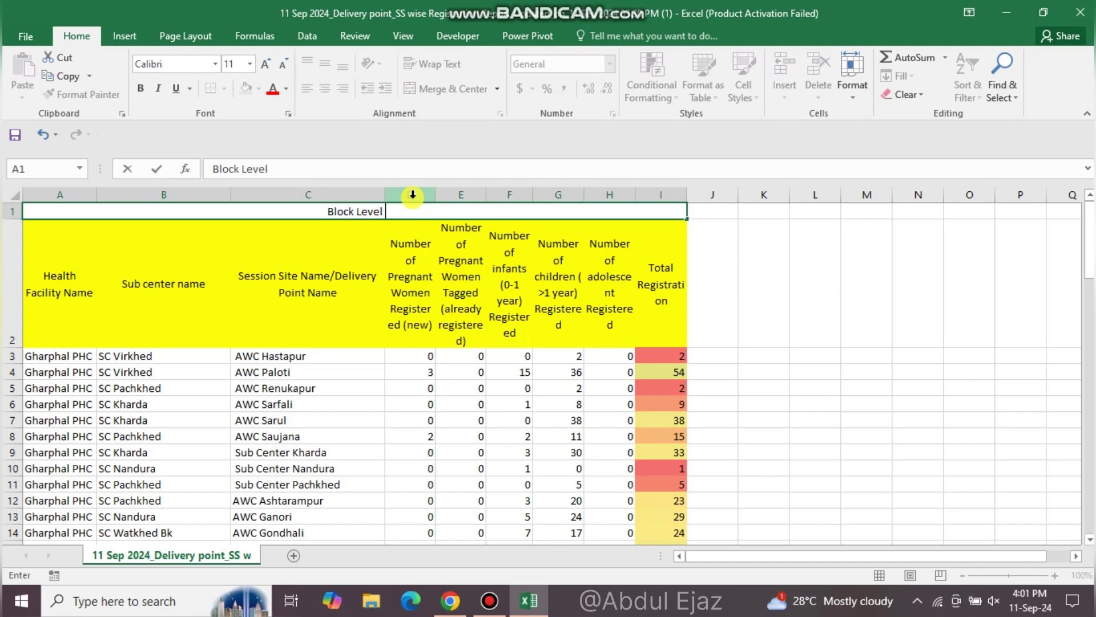
type(" Registration Done")
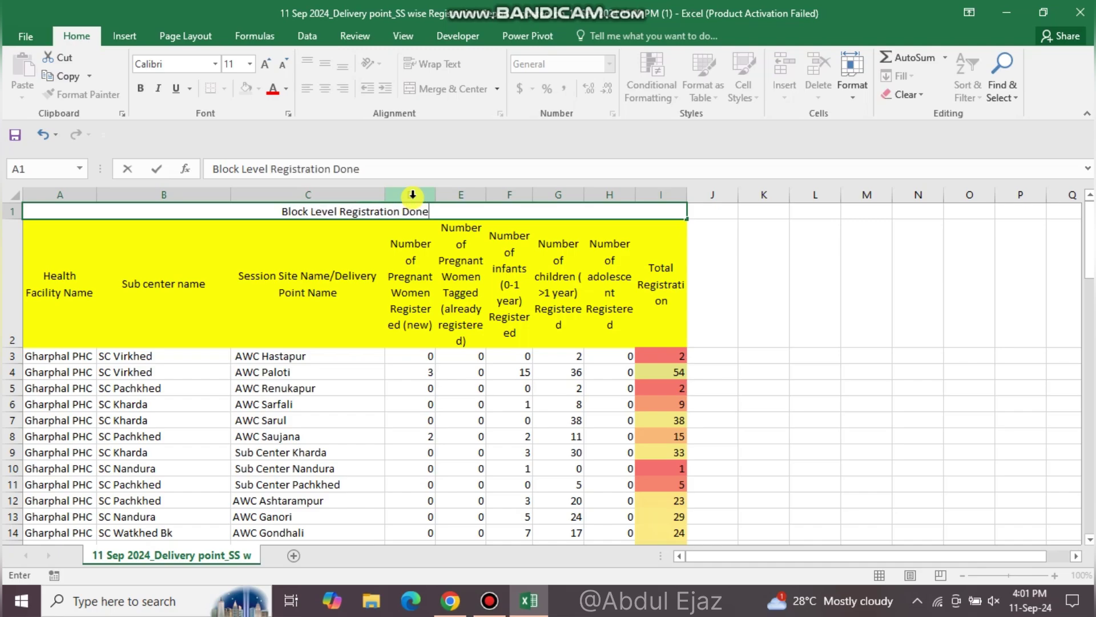
type(" By ASHA")
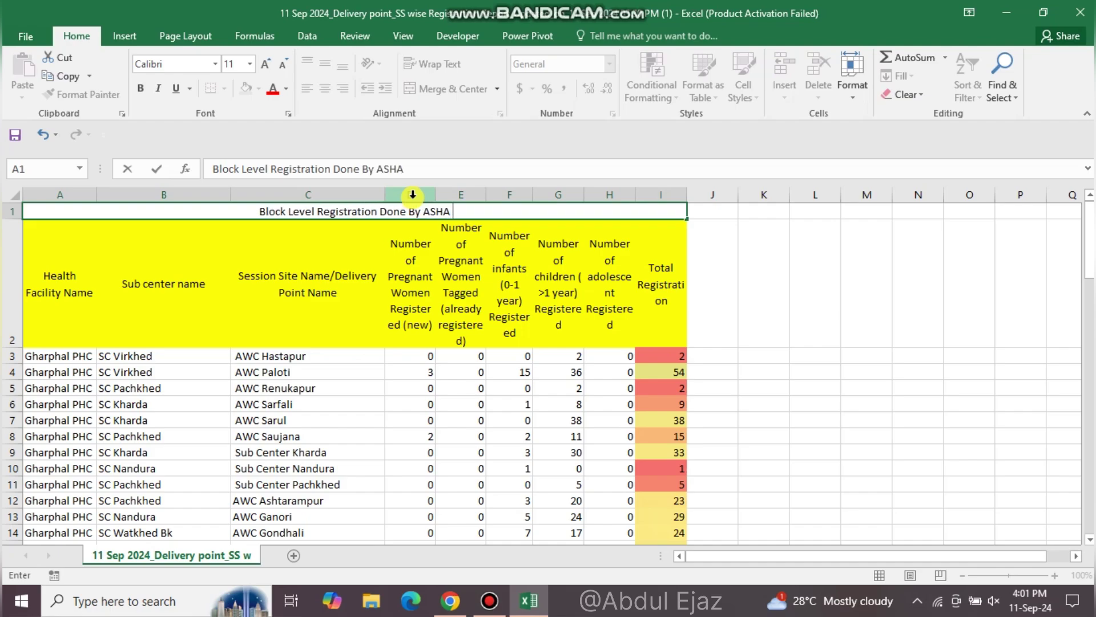
type(" 01.01.2000")
key("BackSpace")
key("BackSpace")
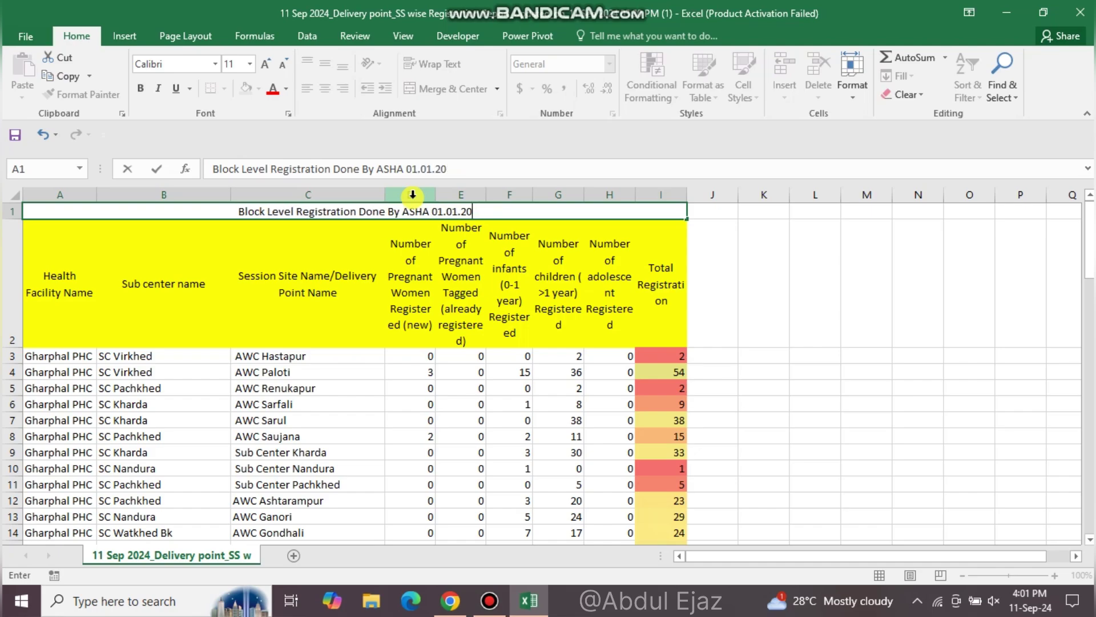
type("24")
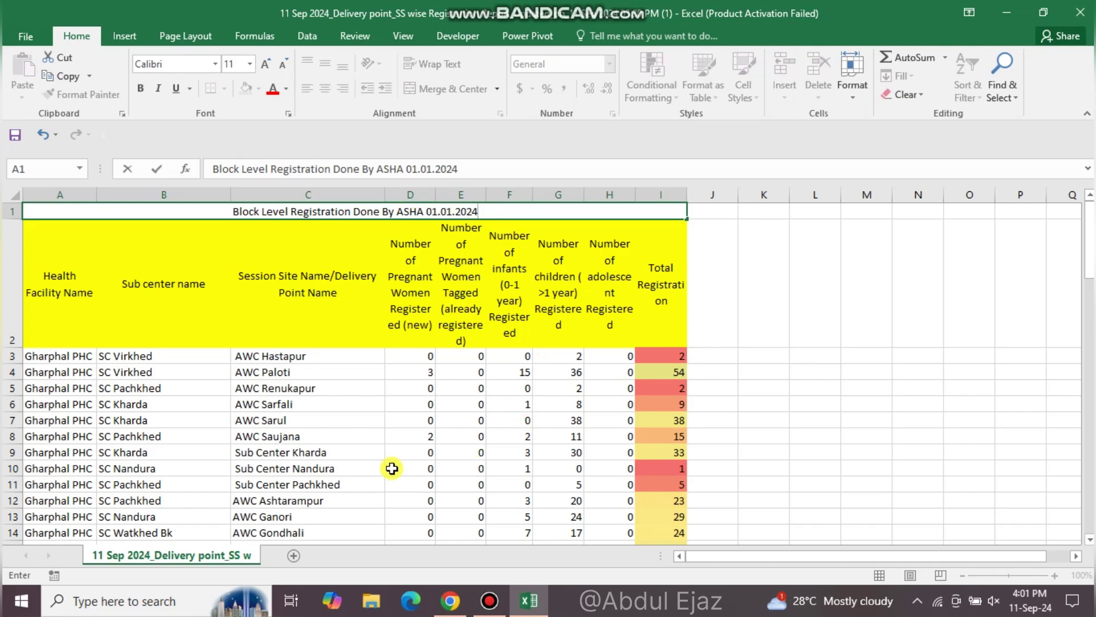
left_click(394, 467)
Step: Format the title in row 1 with a light blue fill and bold 14-point text
left_click(343, 211)
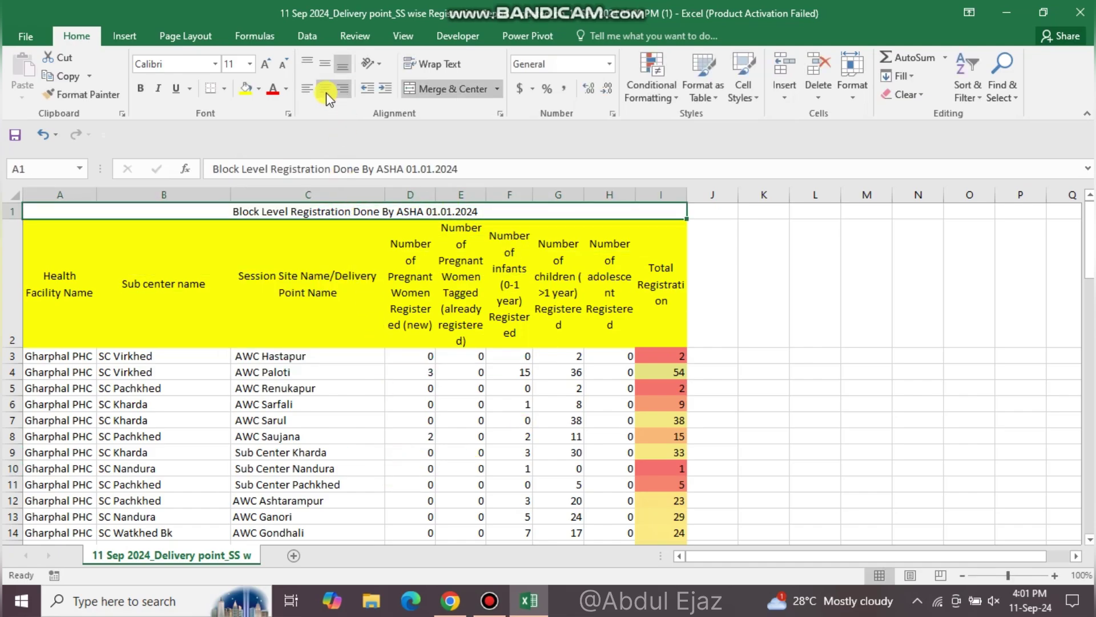
left_click(260, 87)
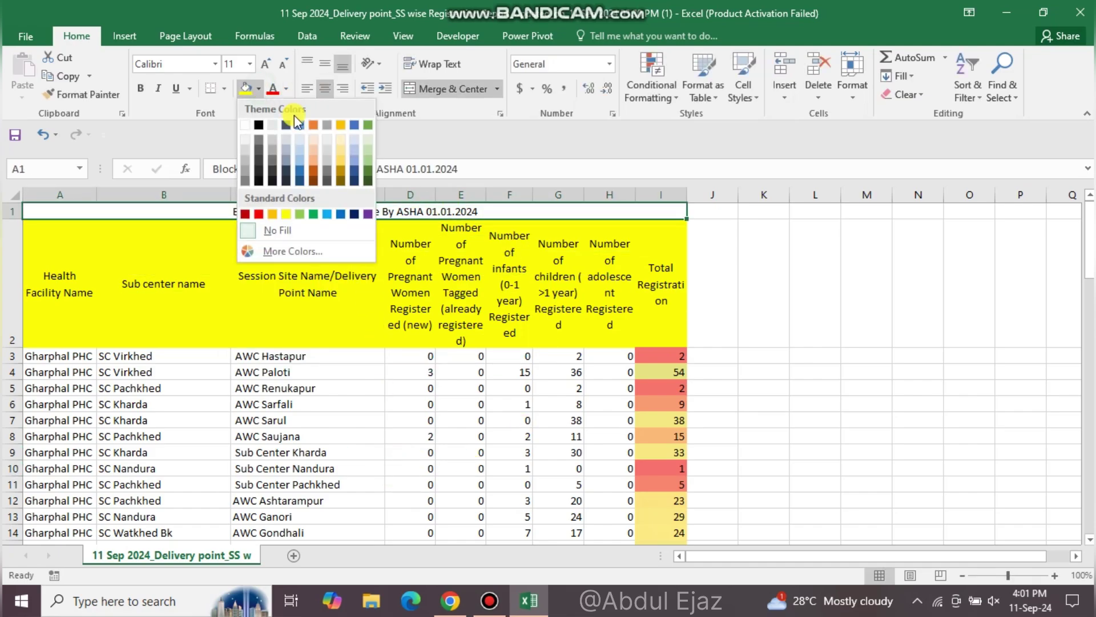
left_click(301, 146)
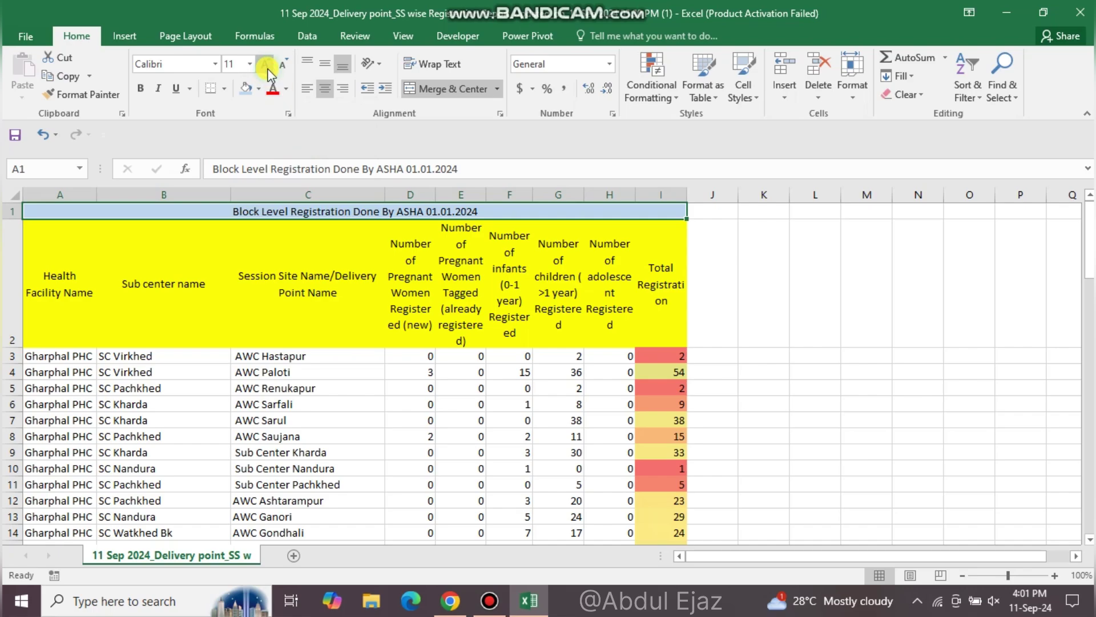
left_click(140, 88)
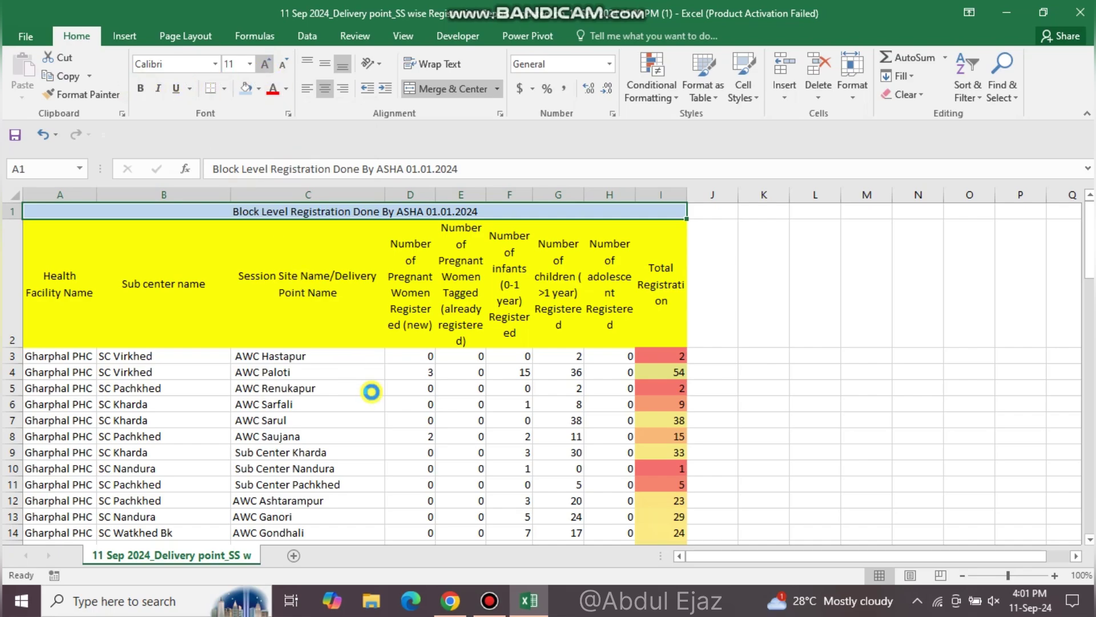
scroll(372, 392, "down", 3)
scroll(372, 392, "up", 3)
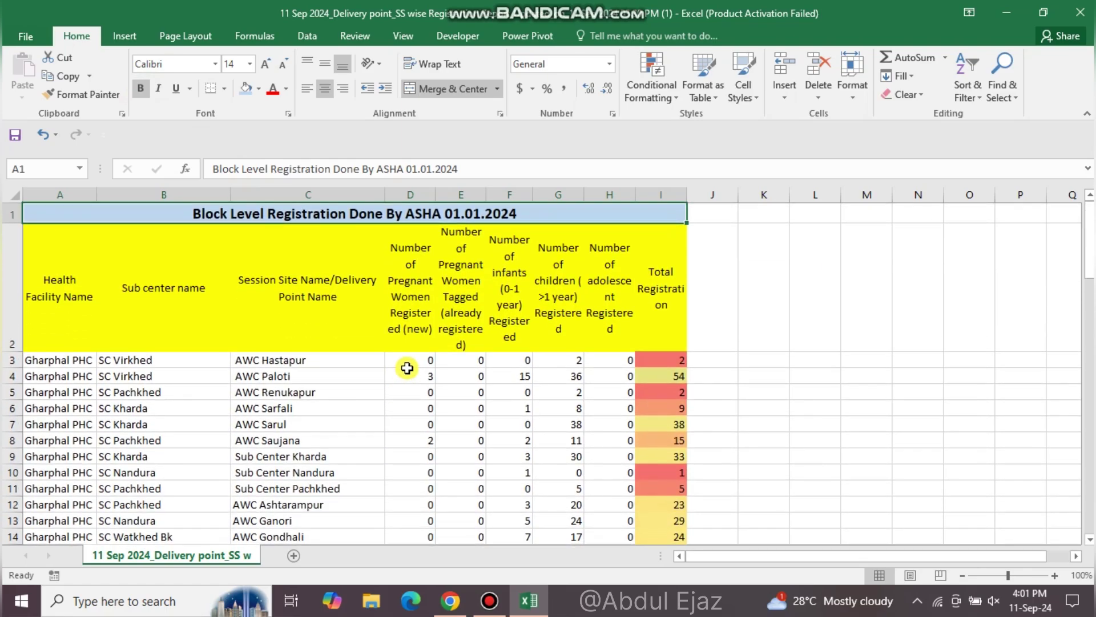
Step: Center the registration numbers in D3:I89 horizontally
left_click(409, 363)
key("shift+Right")
key("shift+Right")
key("shift+Right")
key("shift+Right")
key("shift+Right")
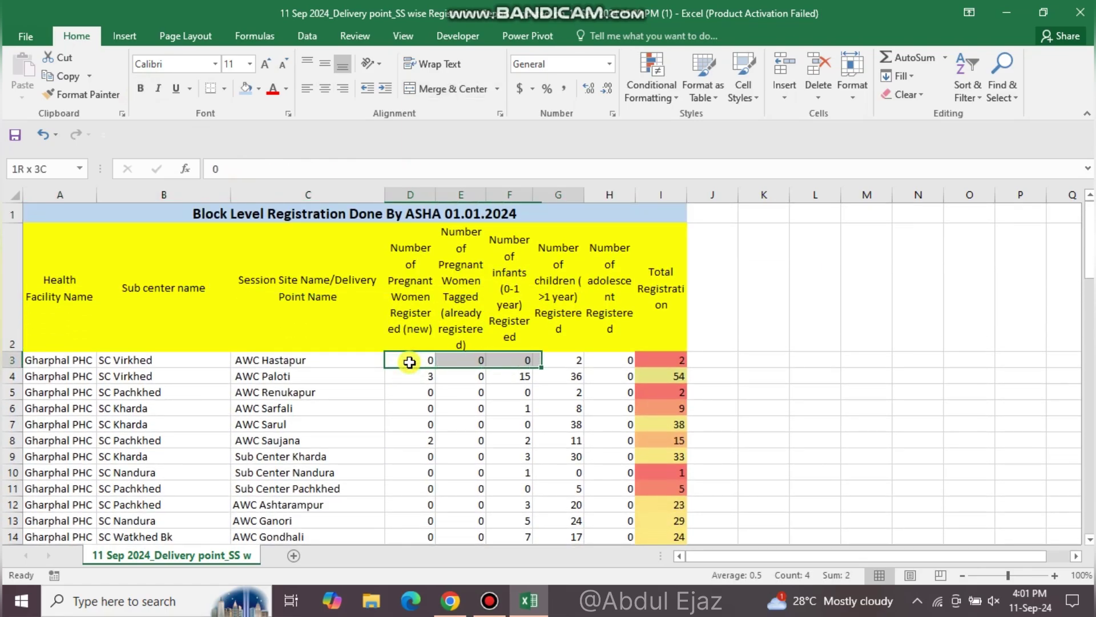
key("ctrl+shift+Down")
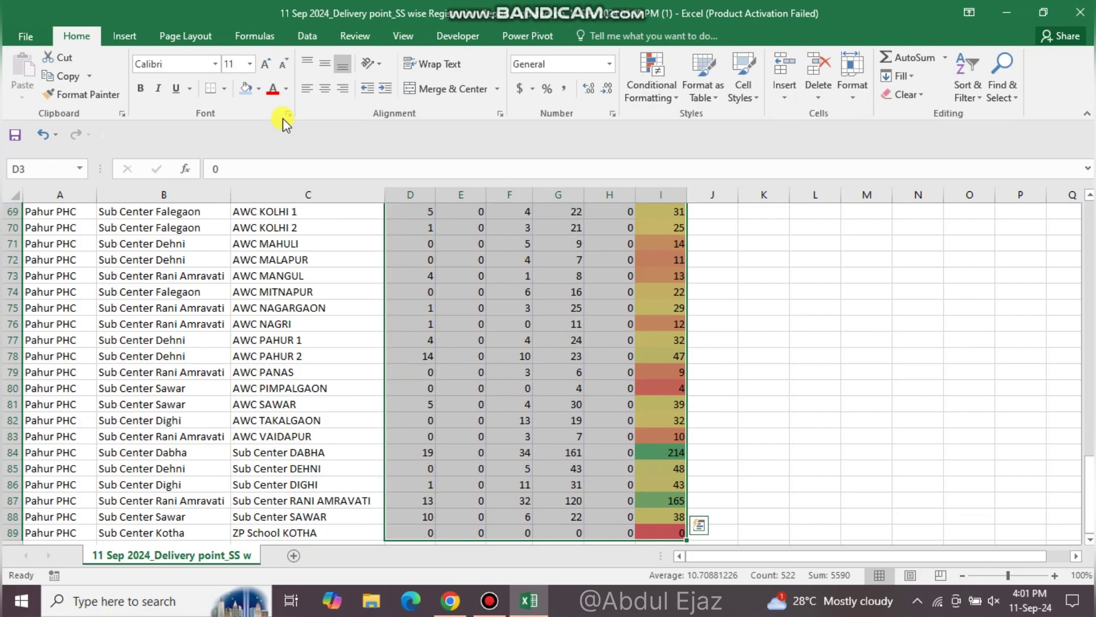
left_click(324, 87)
scroll(309, 400, "up", 20)
Step: Apply All Borders to the whole table, including the title and header rows
left_click(308, 440)
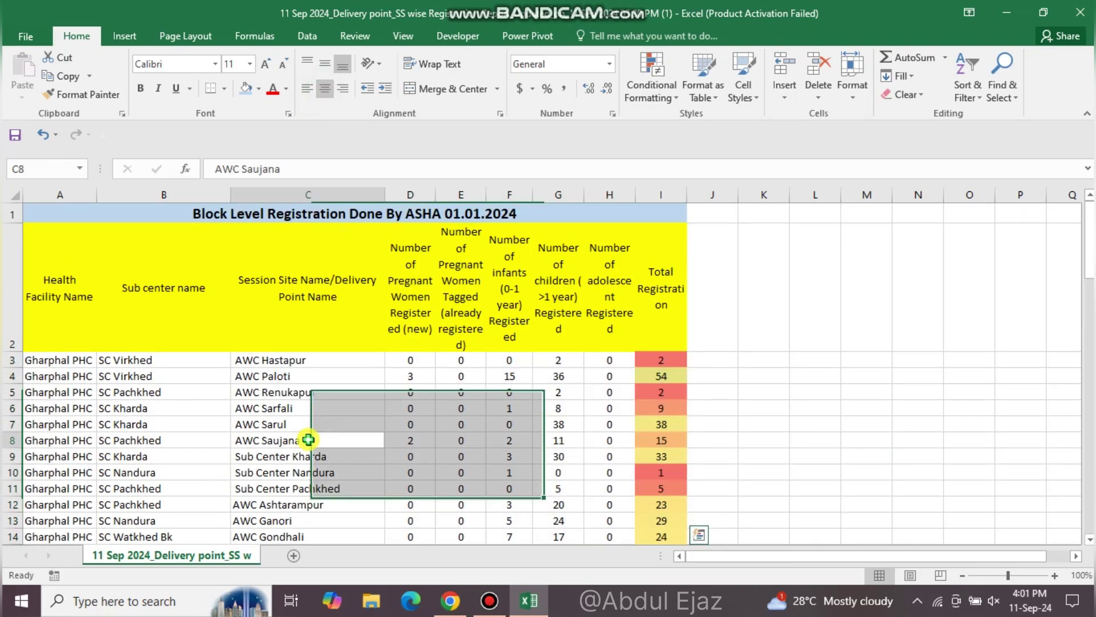
key("ctrl+a")
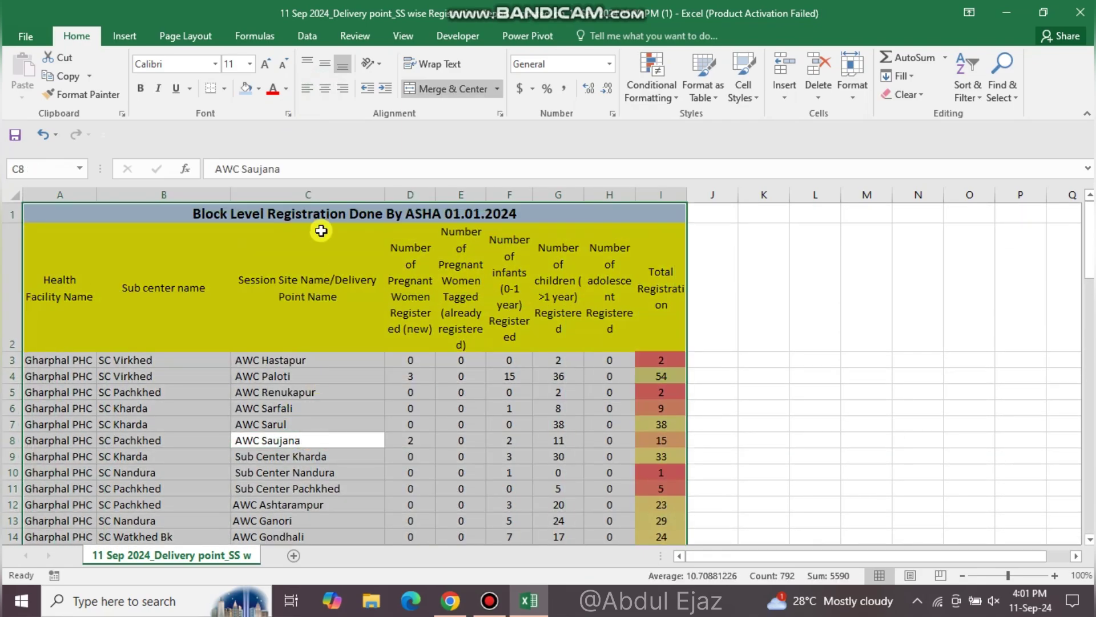
left_click(223, 88)
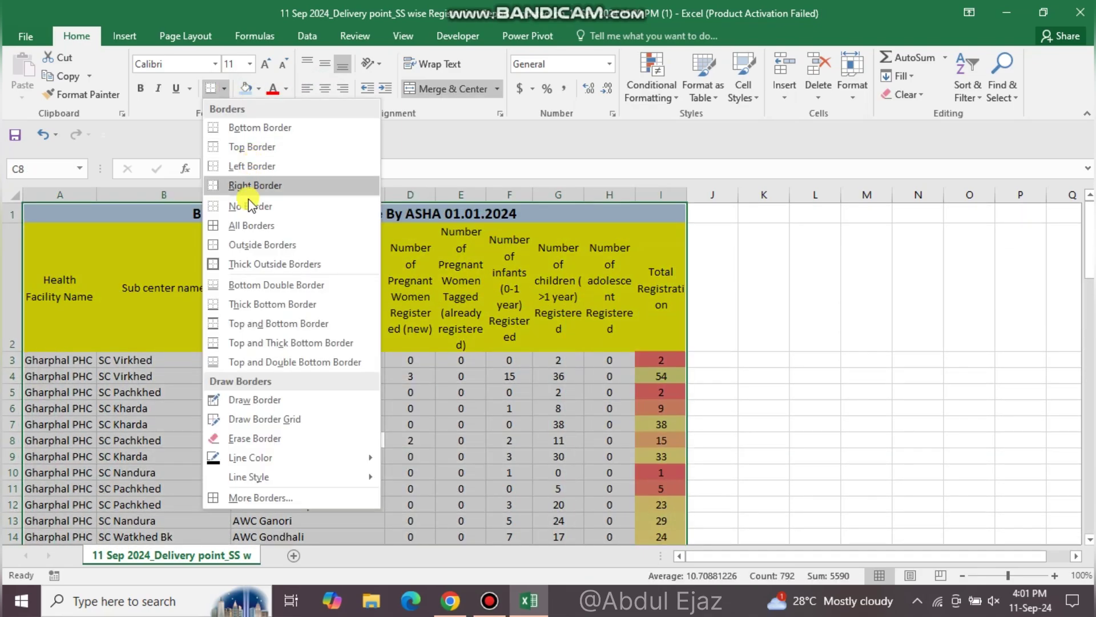
left_click(240, 231)
Step: Review the formatted table from the title down to the last session site, checking the borders and the Total Registration colors
scroll(424, 422, "down", 1)
scroll(424, 421, "up", 1)
scroll(427, 428, "down", 5)
scroll(426, 428, "down", 20)
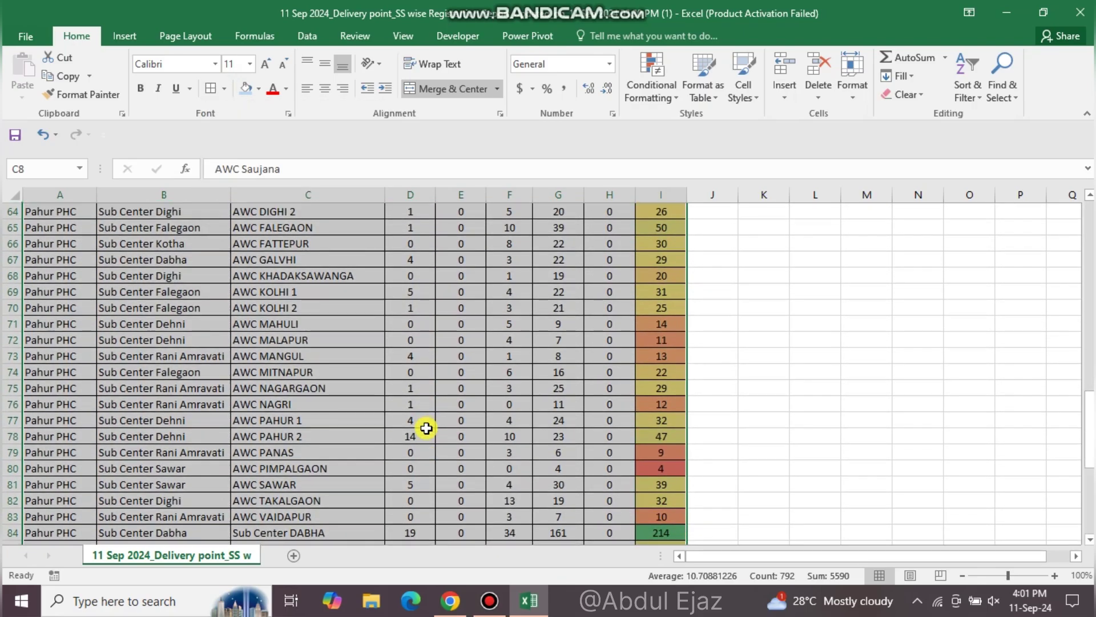
scroll(426, 428, "up", 20)
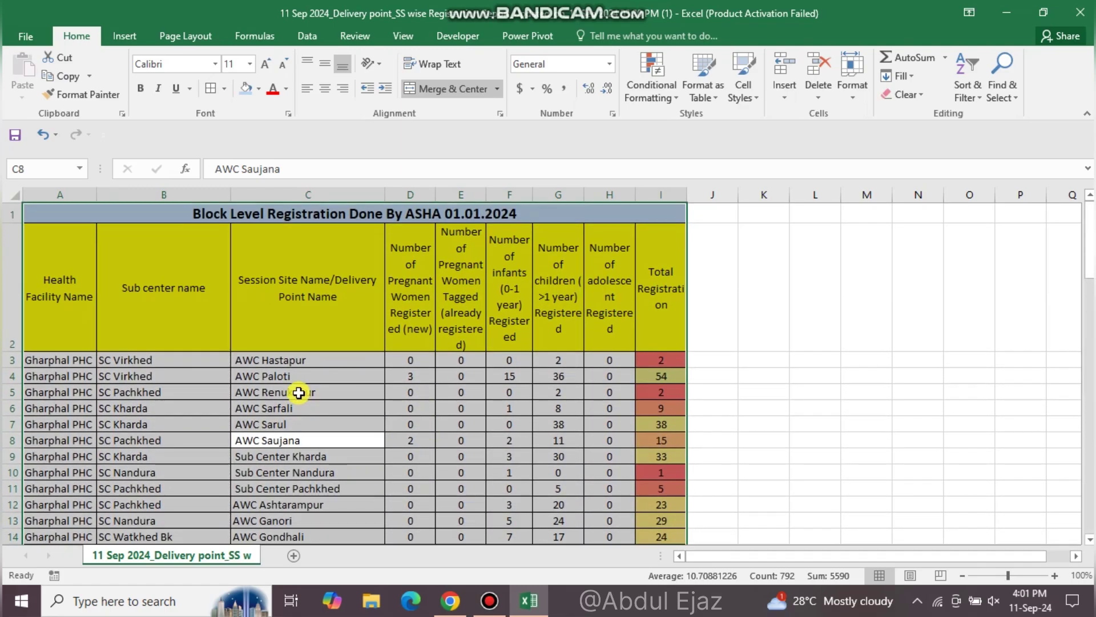
scroll(170, 408, "down", 3)
scroll(170, 408, "down", 3)
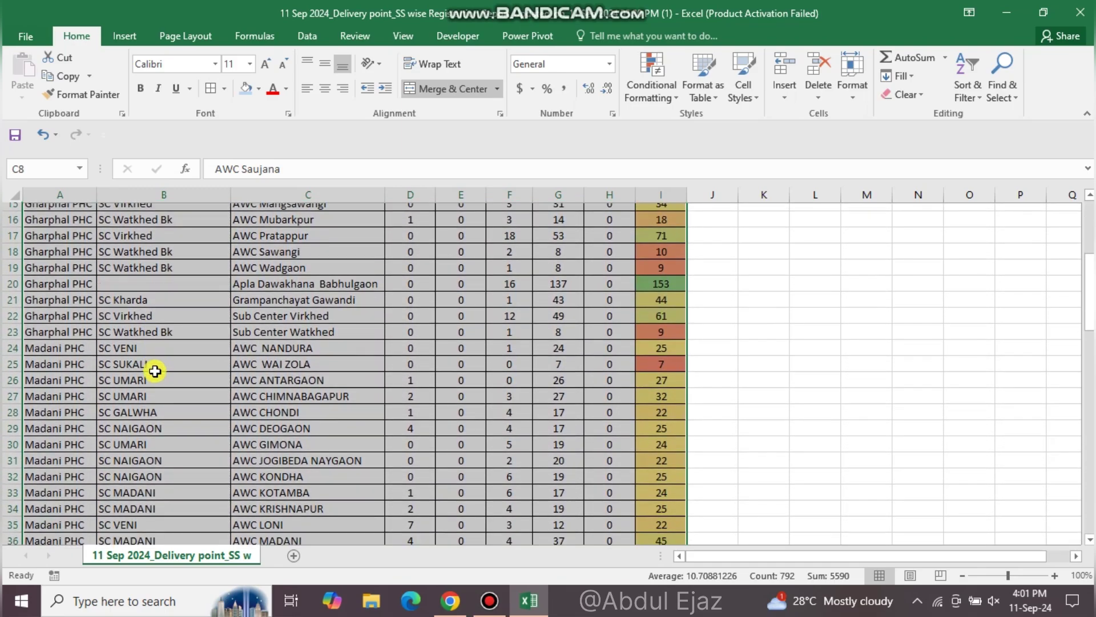
scroll(155, 371, "down", 13)
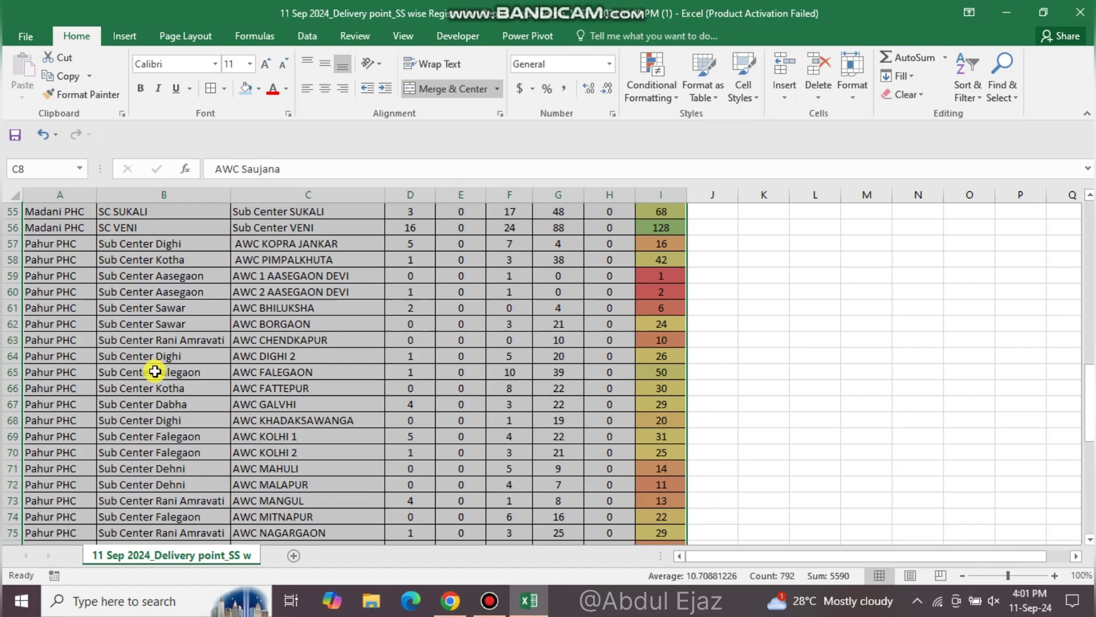
scroll(155, 371, "down", 6)
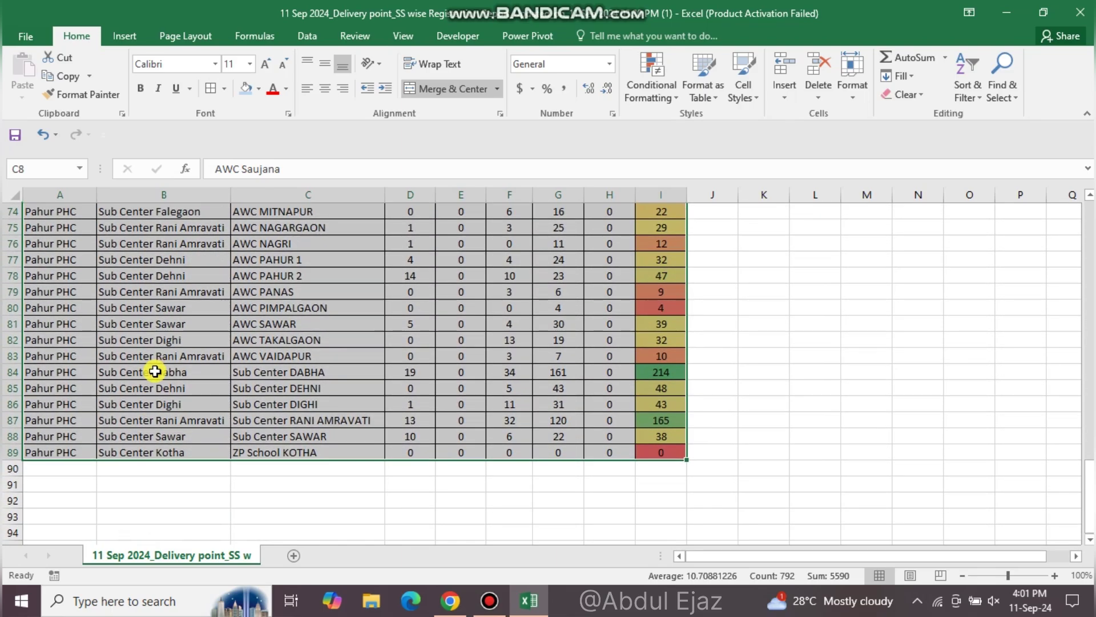
scroll(155, 371, "up", 16)
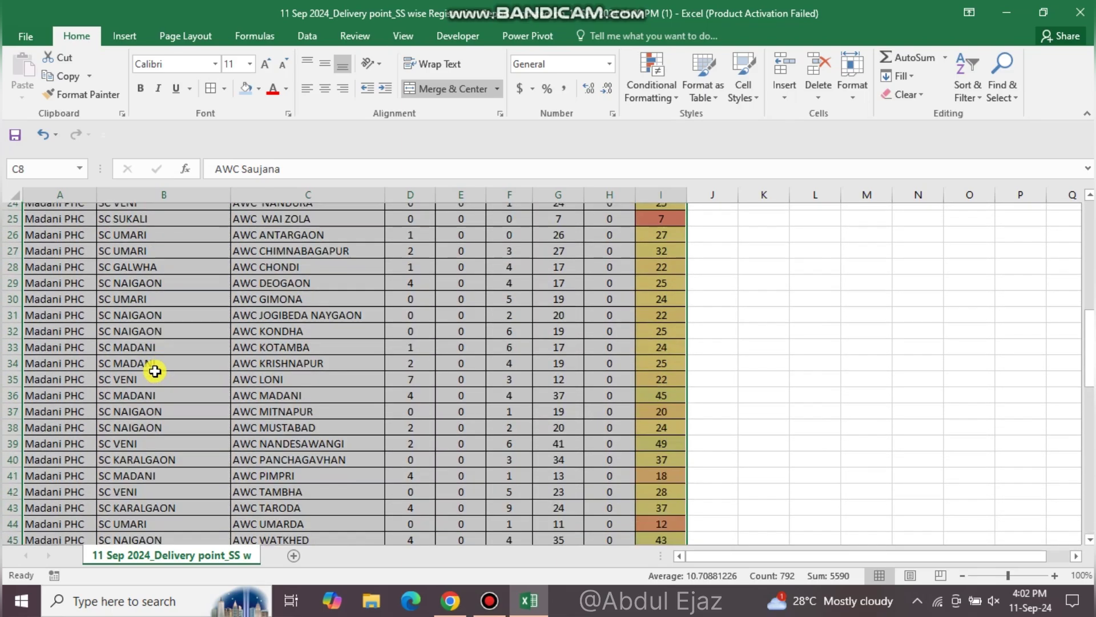
scroll(155, 371, "up", 4)
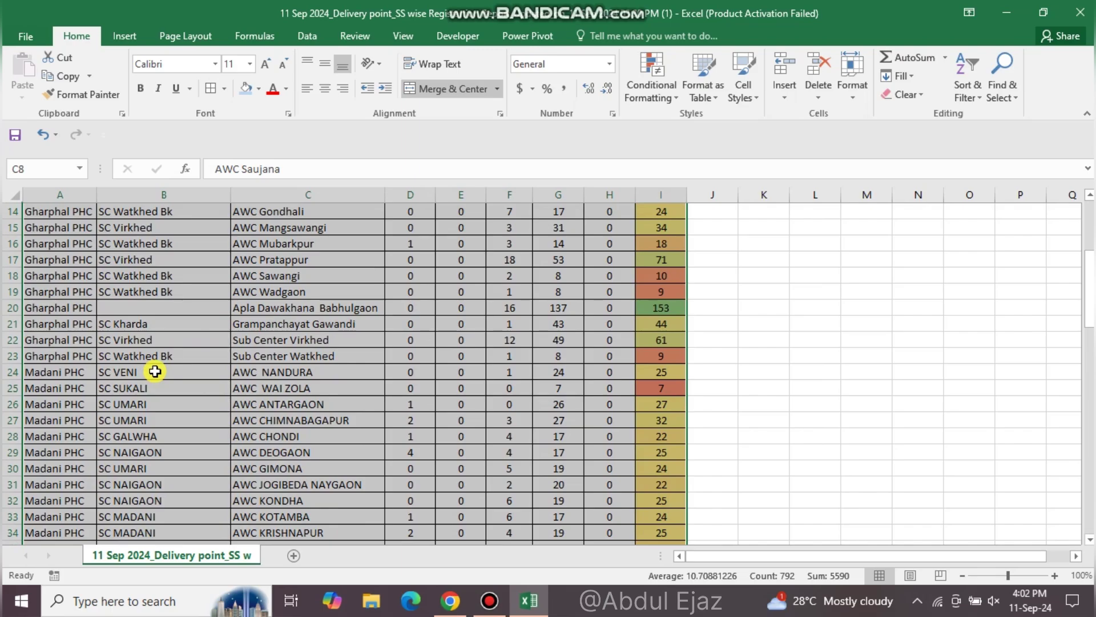
scroll(154, 371, "up", 5)
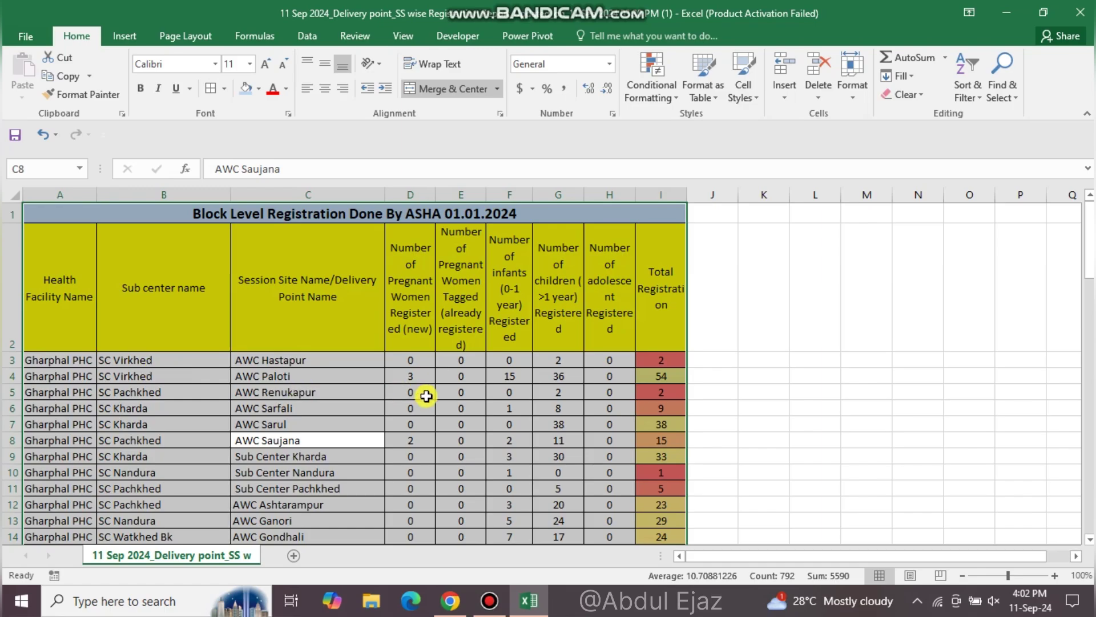
scroll(426, 396, "down", 9)
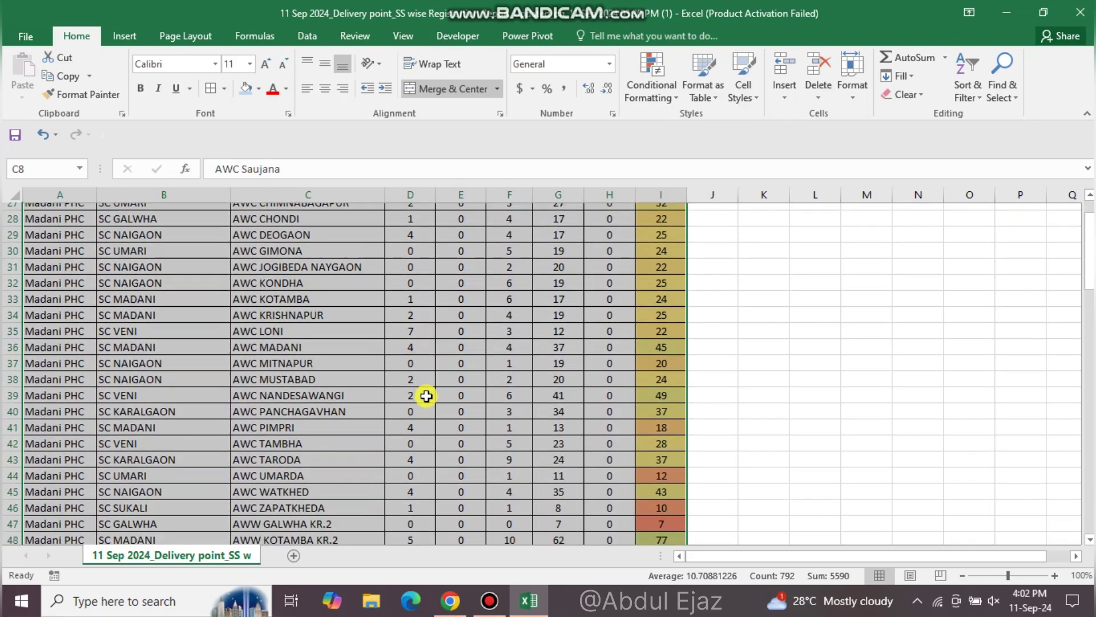
scroll(426, 395, "down", 20)
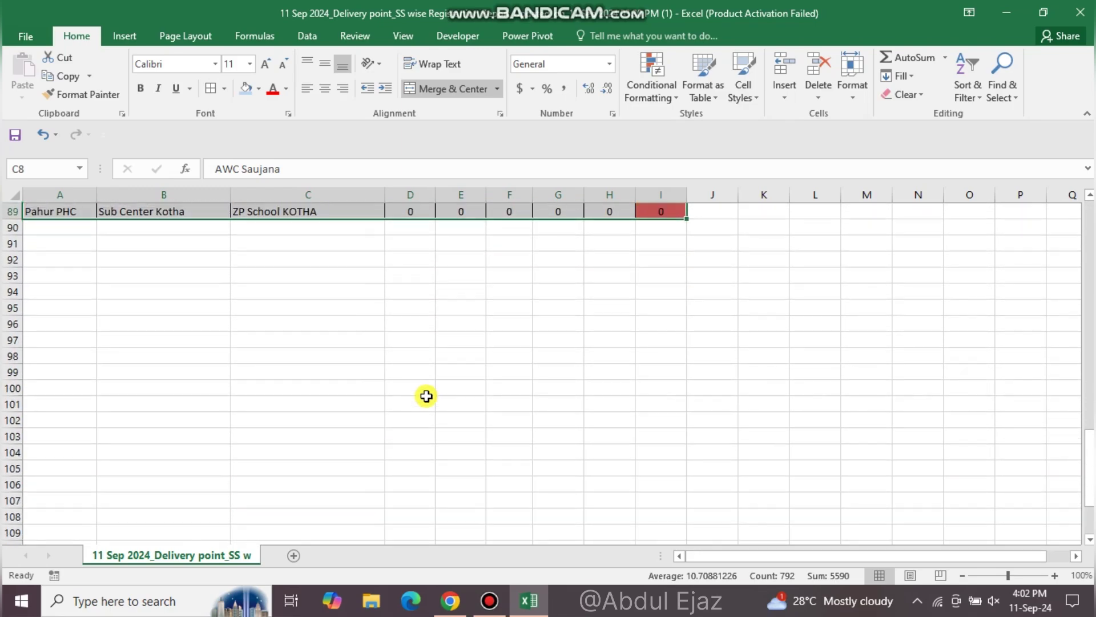
scroll(426, 395, "up", 2)
scroll(426, 395, "up", 20)
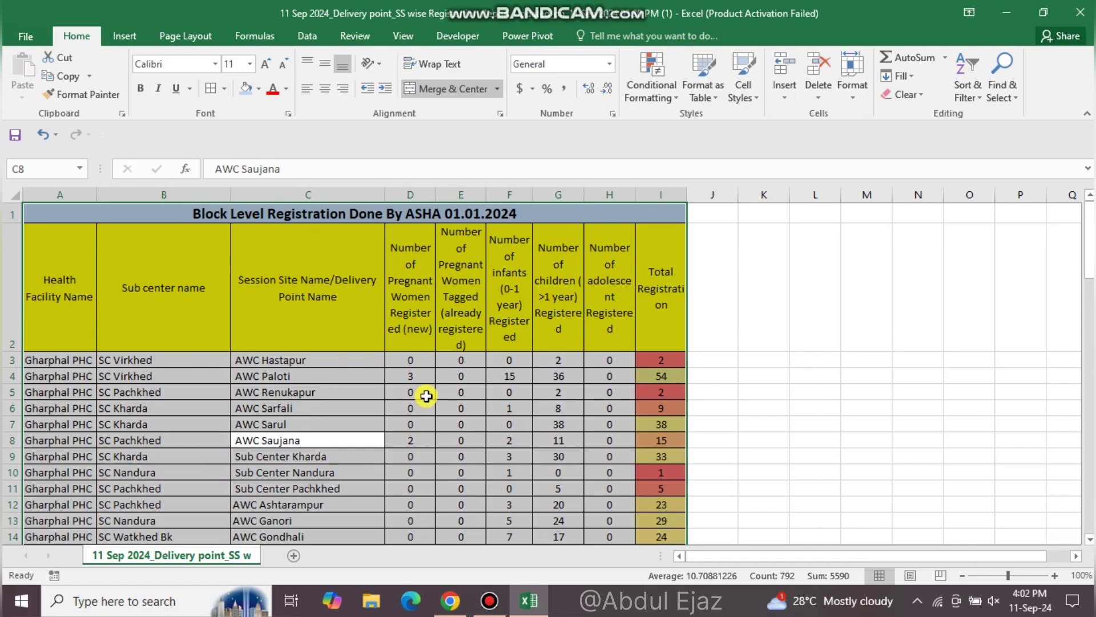
Step: Switch to U-WIN in Chrome and review the cumulative Asha Registration figures per health facility in the Registration Report
left_click(454, 608)
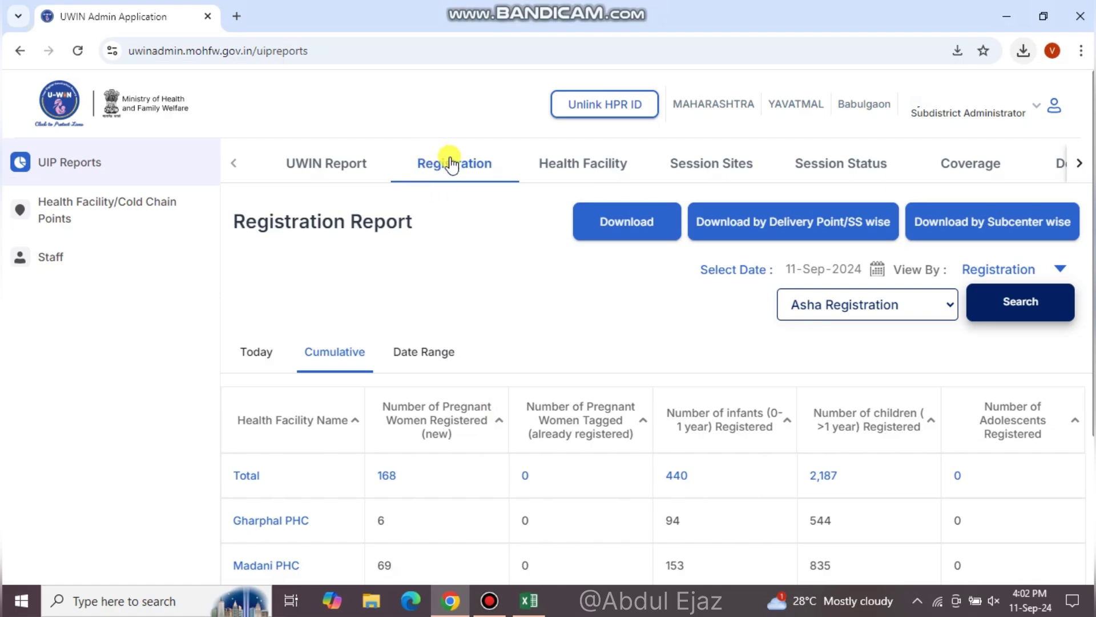
scroll(621, 423, "down", 2)
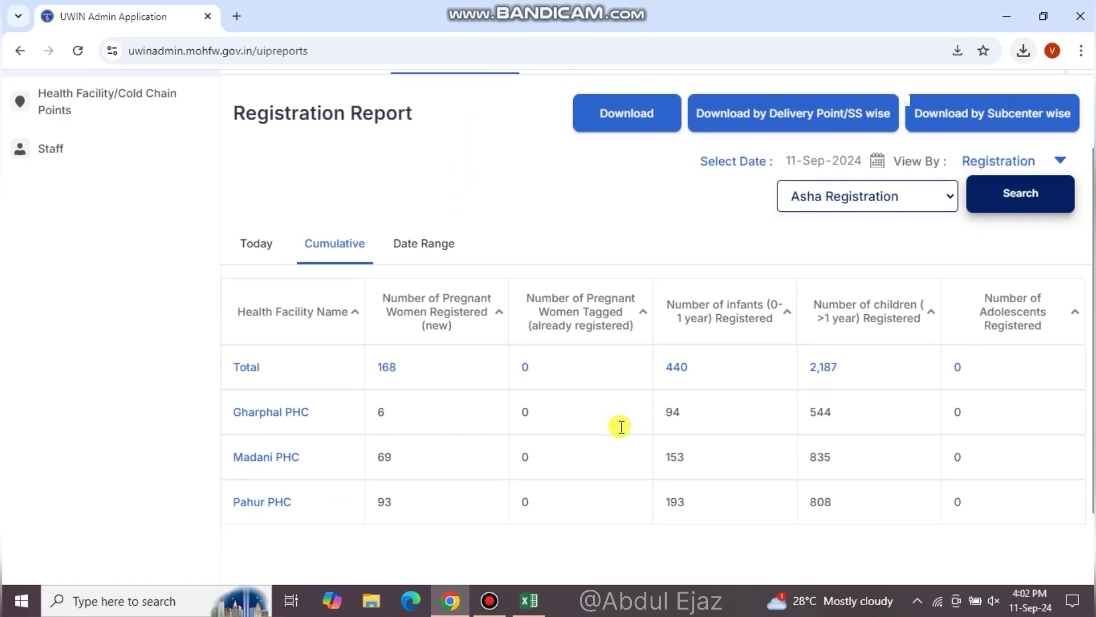
scroll(701, 445, "up", 1)
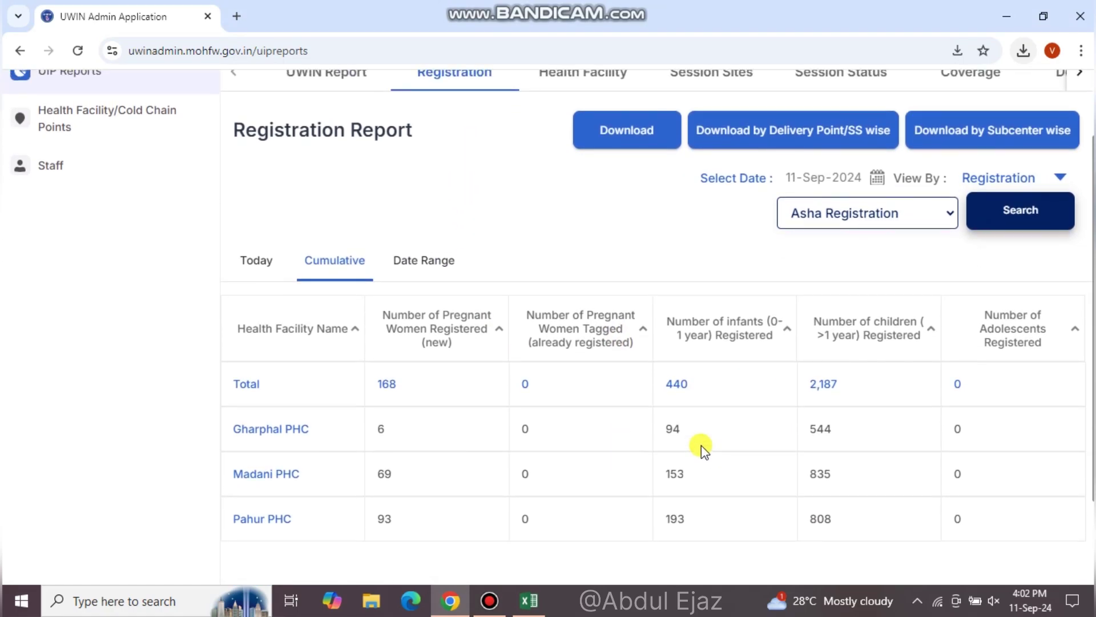
scroll(701, 446, "down", 1)
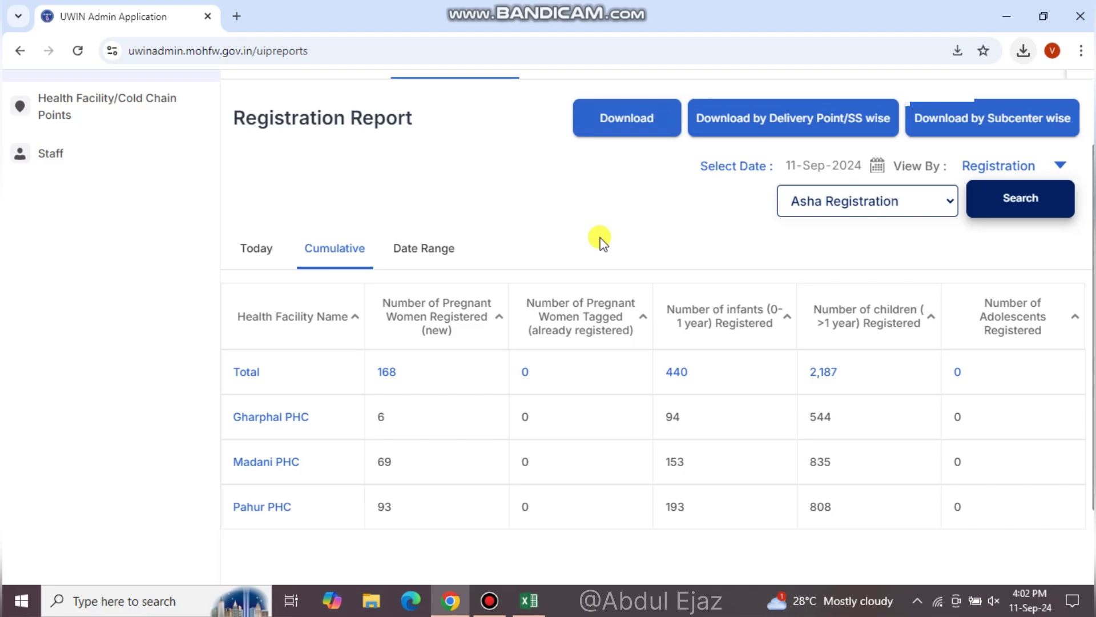
scroll(677, 451, "up", 2)
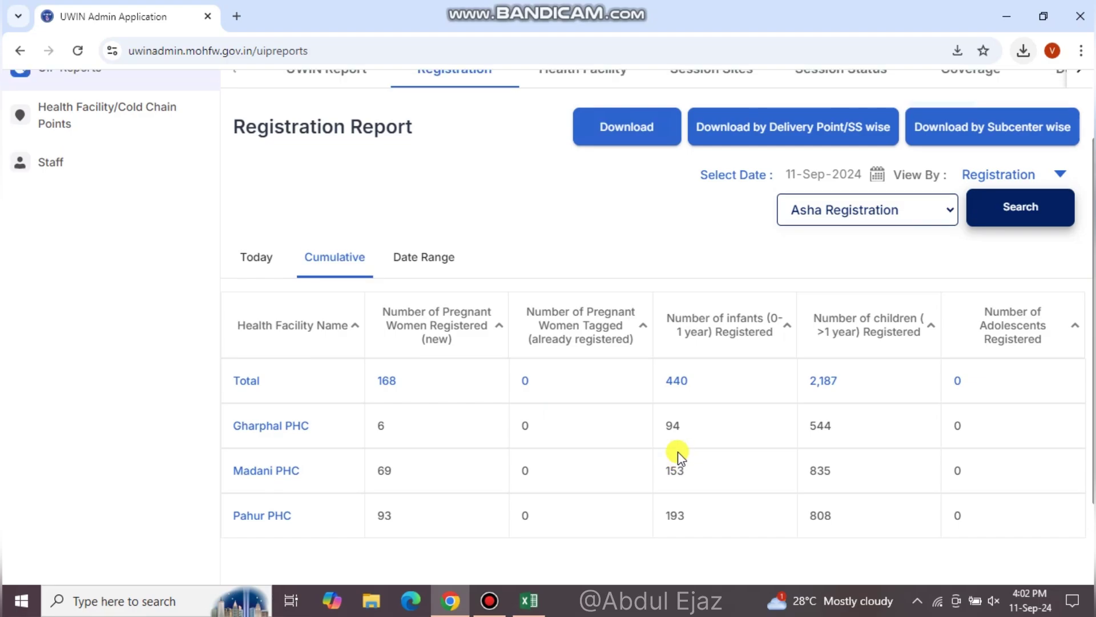